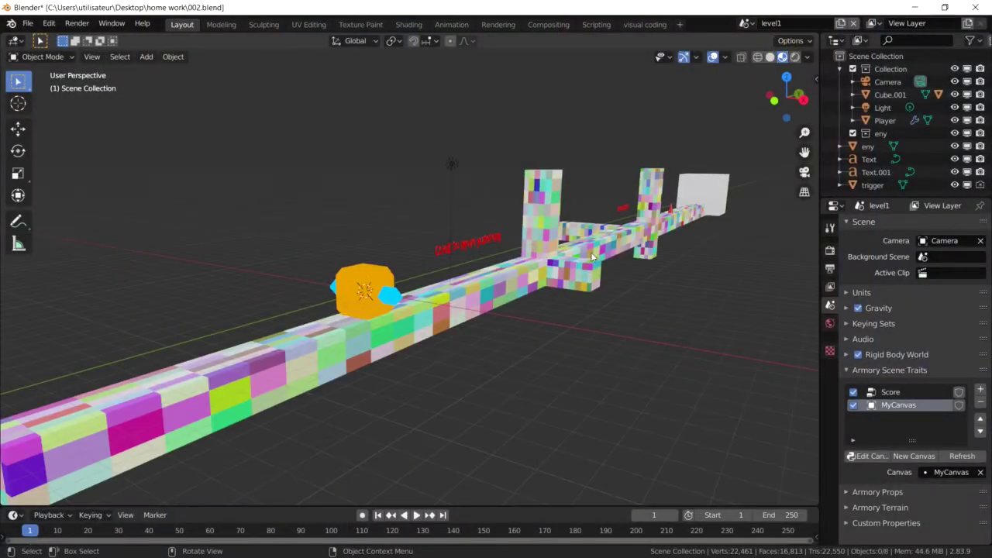
Add a speaker object and raise it about 2 m above the track.
mouse_move(593, 257)
middle_mouse_down()
mouse_move(552, 250)
mouse_move(595, 276)
middle_mouse_up()
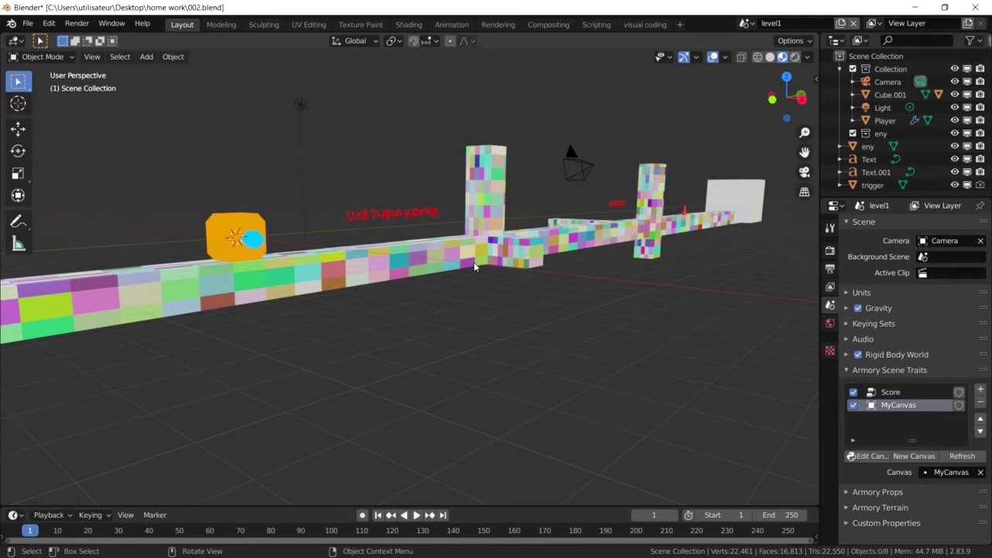
middle_click_drag(474, 262, 483, 268)
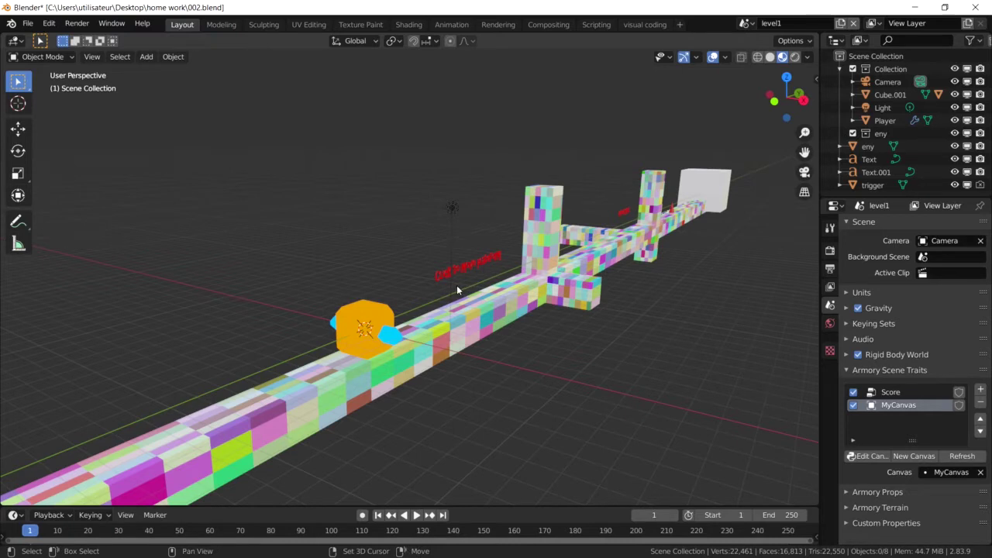
key("shift+a")
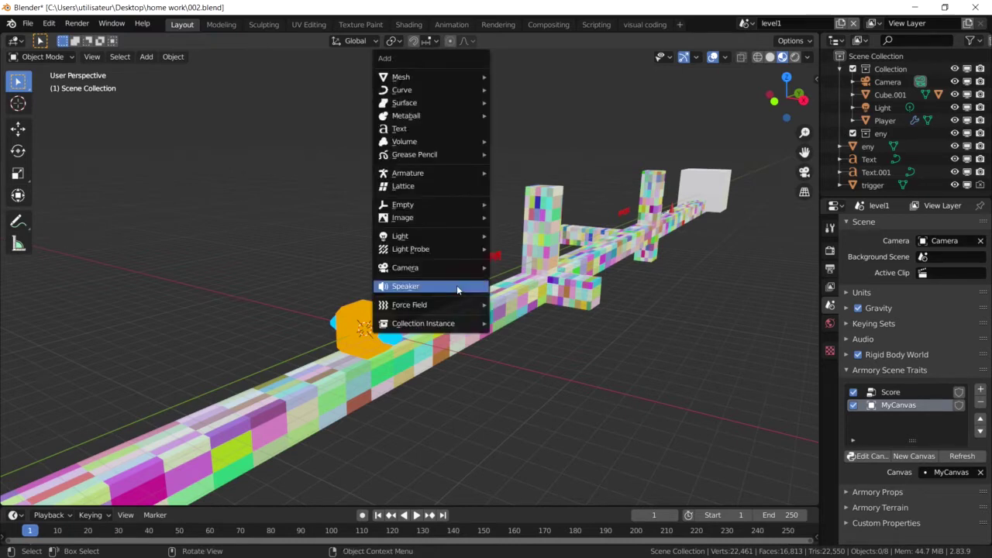
left_click(419, 288)
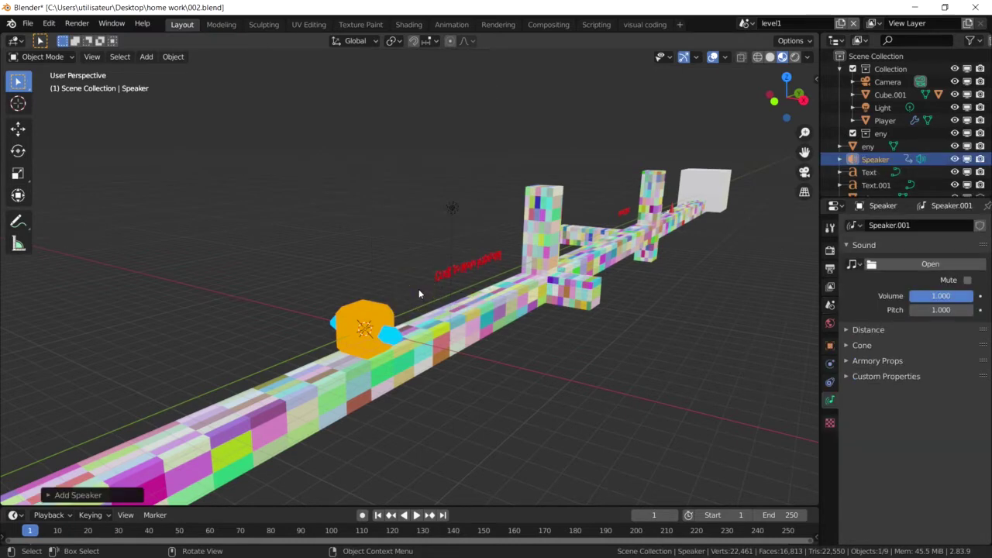
key("g")
key("z")
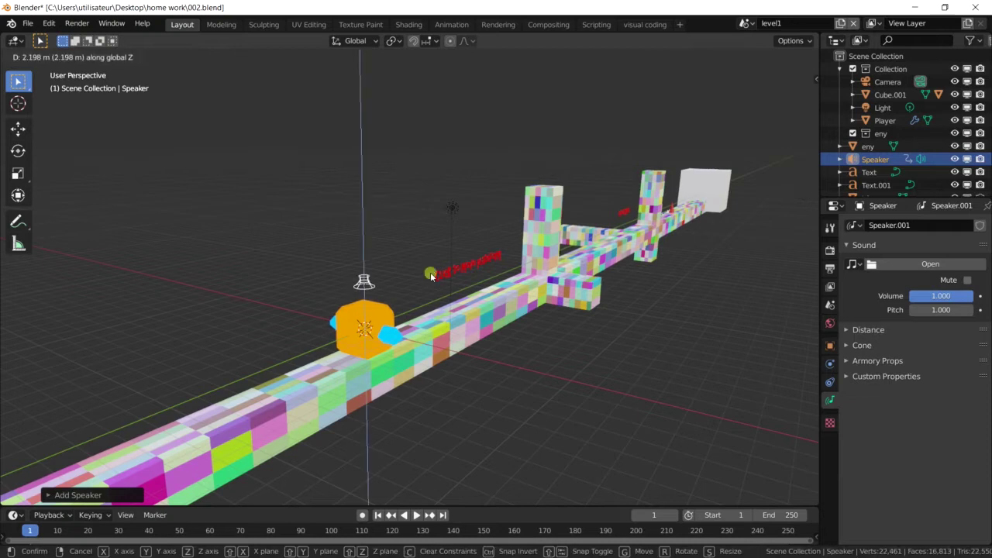
left_click(427, 272)
Enlarge the speaker and tilt it near the orange player.
mouse_move(490, 388)
middle_mouse_down()
mouse_move(503, 393)
mouse_move(517, 380)
middle_mouse_up()
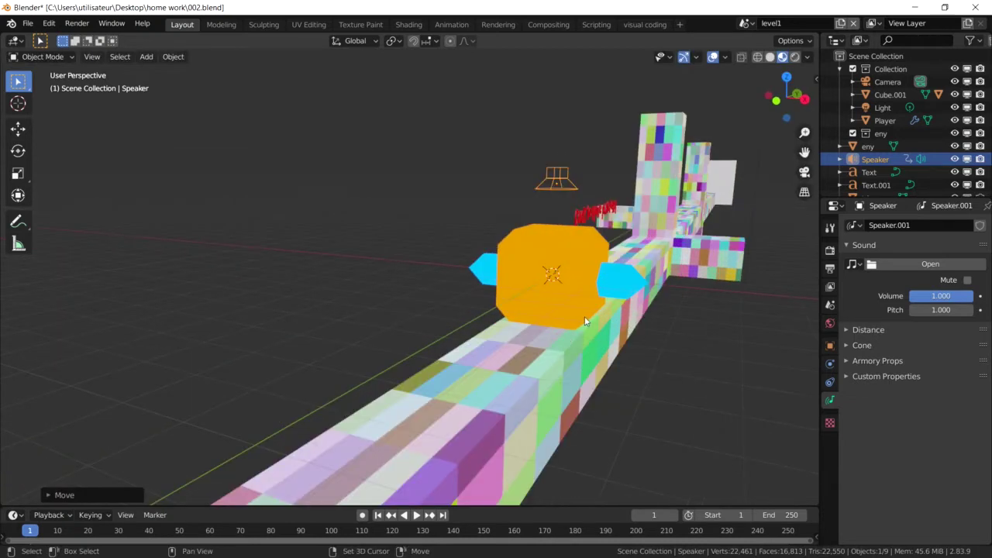
middle_click_drag(585, 321, 552, 342)
key("s")
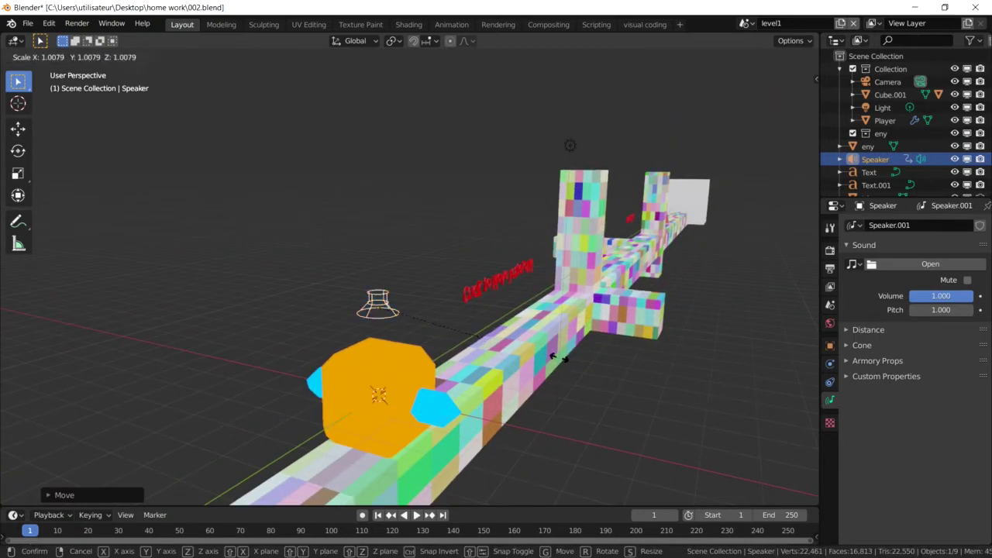
left_click(541, 349)
key("r")
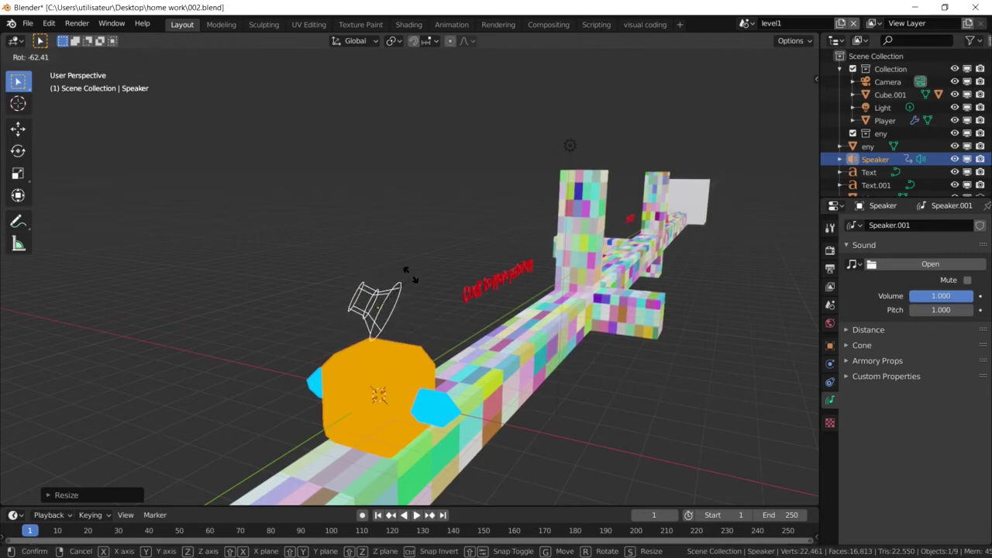
left_click(483, 320)
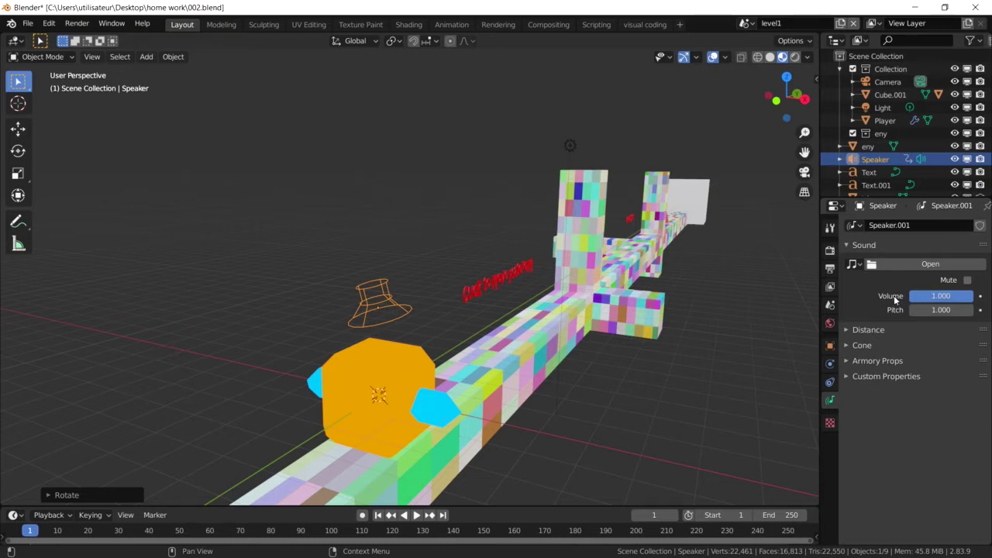
Set the speaker's Distance Volume Min to 1.000, then bring up the sound file browser.
left_click(848, 331)
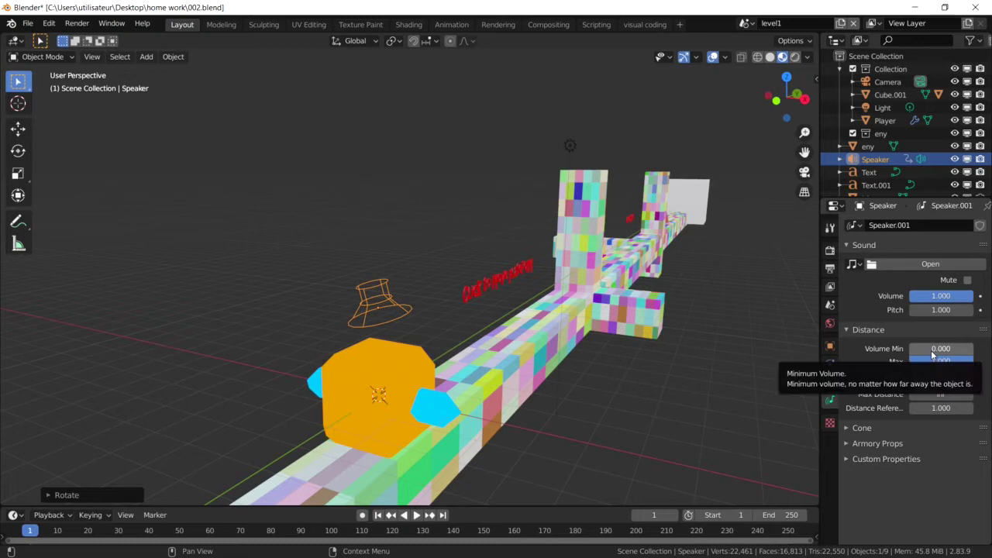
left_click_drag(931, 351, 963, 353)
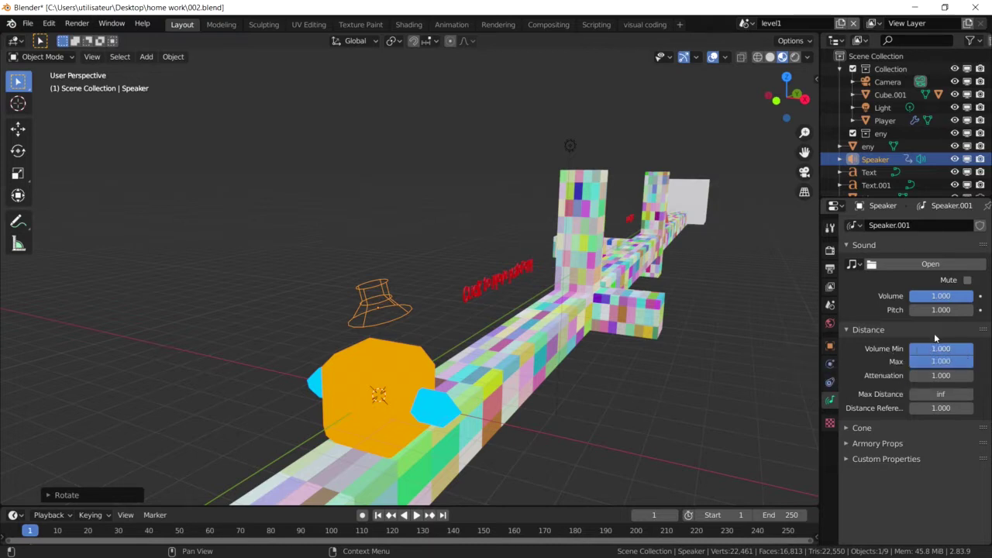
left_click(922, 264)
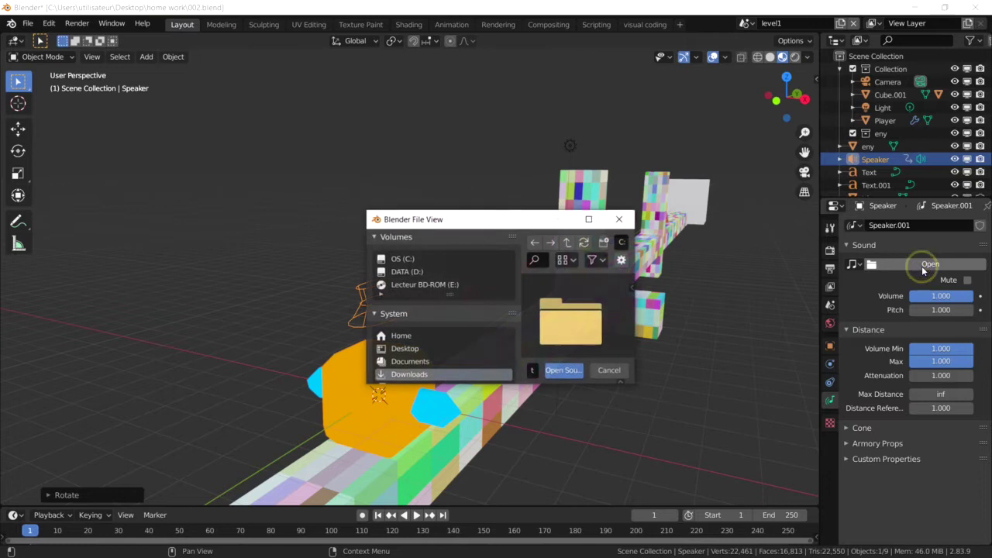
Load themesongambient.wav into the speaker as its sound.
left_click(588, 218)
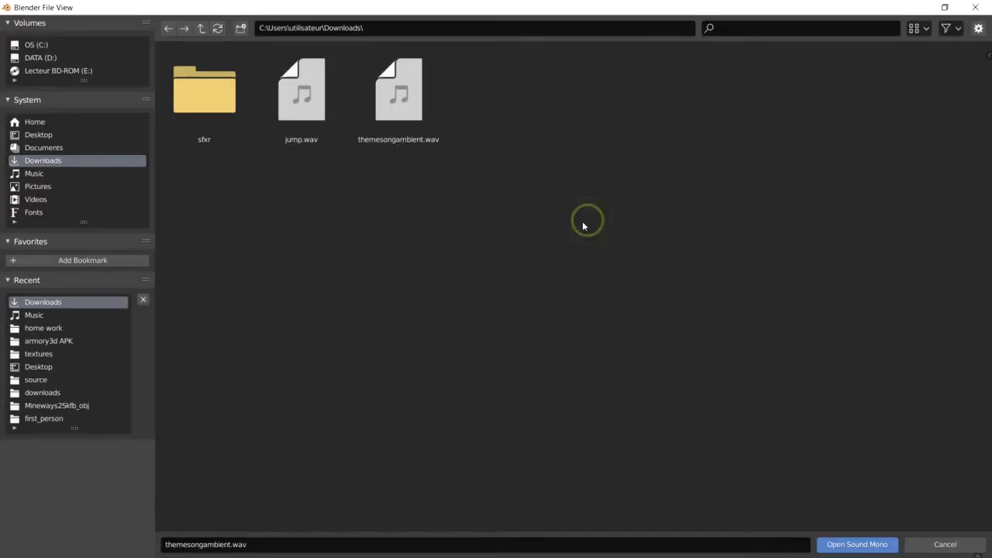
left_click(415, 127)
left_click(867, 544)
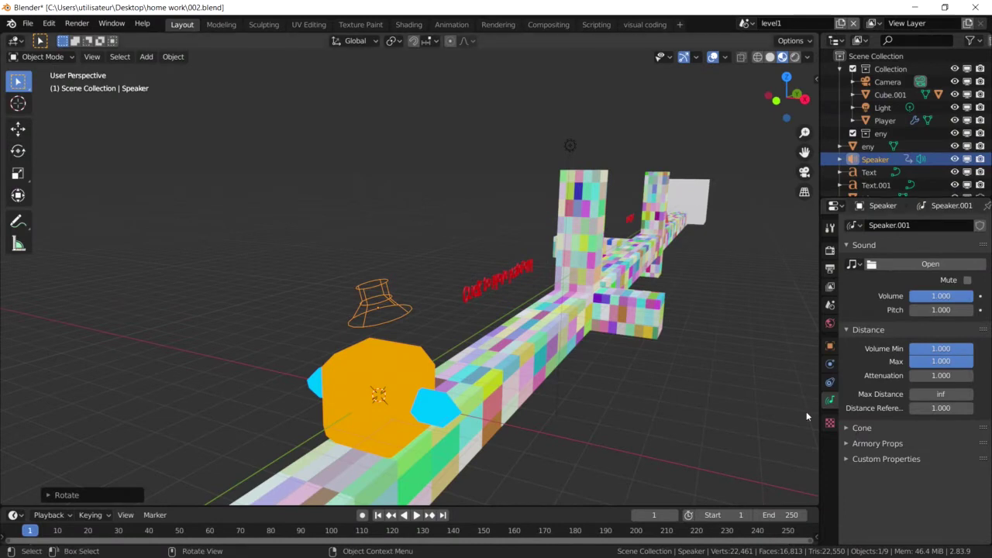
mouse_move(766, 403)
middle_mouse_down()
mouse_move(749, 398)
mouse_move(772, 400)
middle_mouse_up()
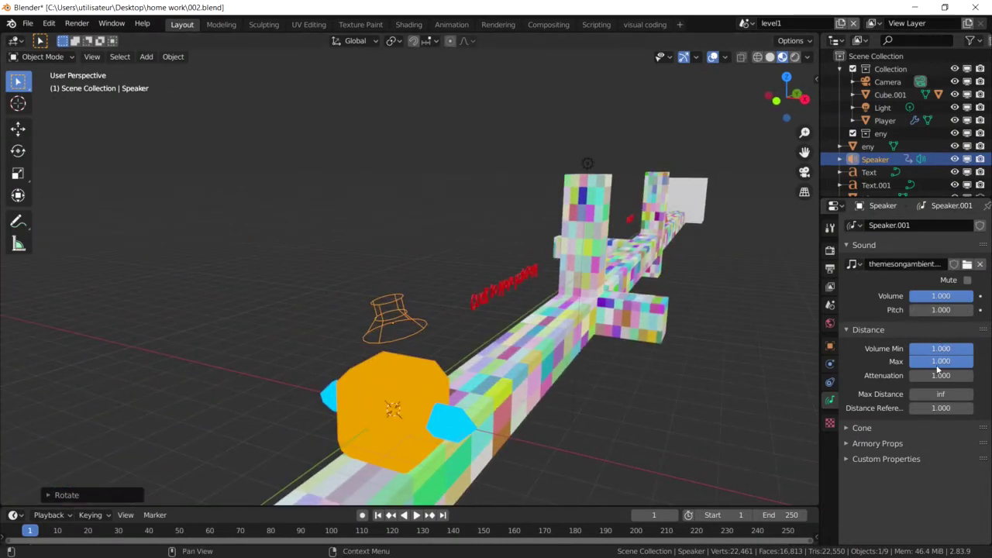
Enable Play on Start and Loop in the speaker's Armory properties.
left_click(900, 443)
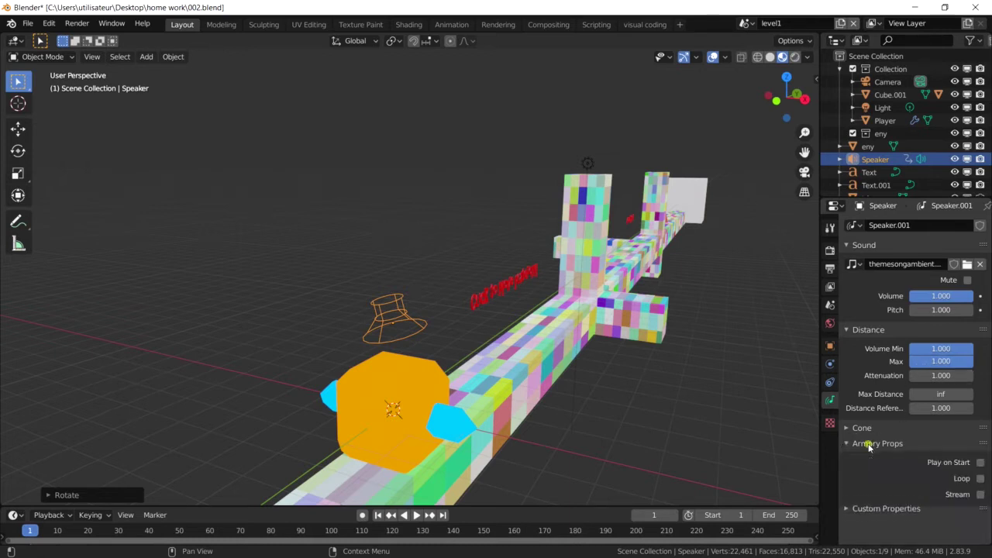
left_click(980, 463)
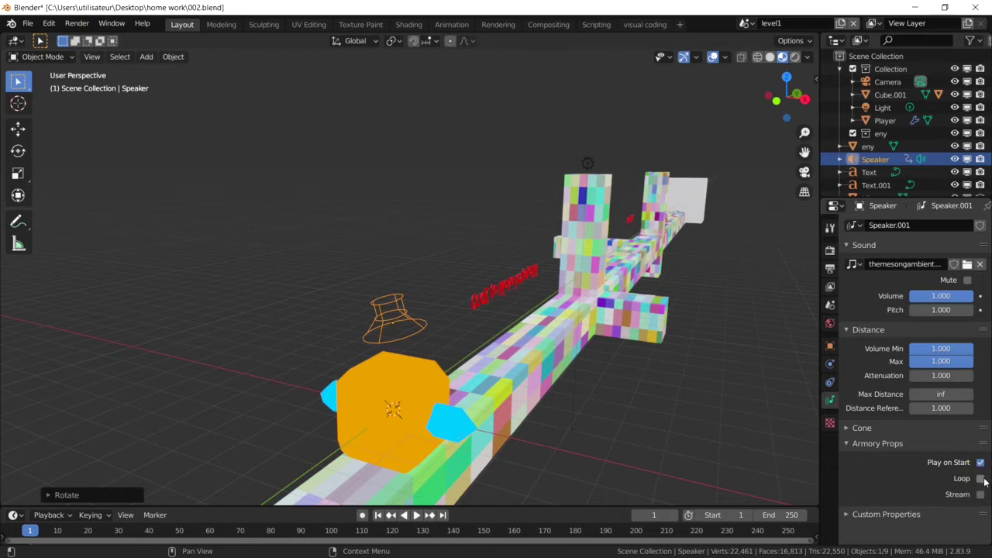
left_click(981, 478)
left_click(830, 251)
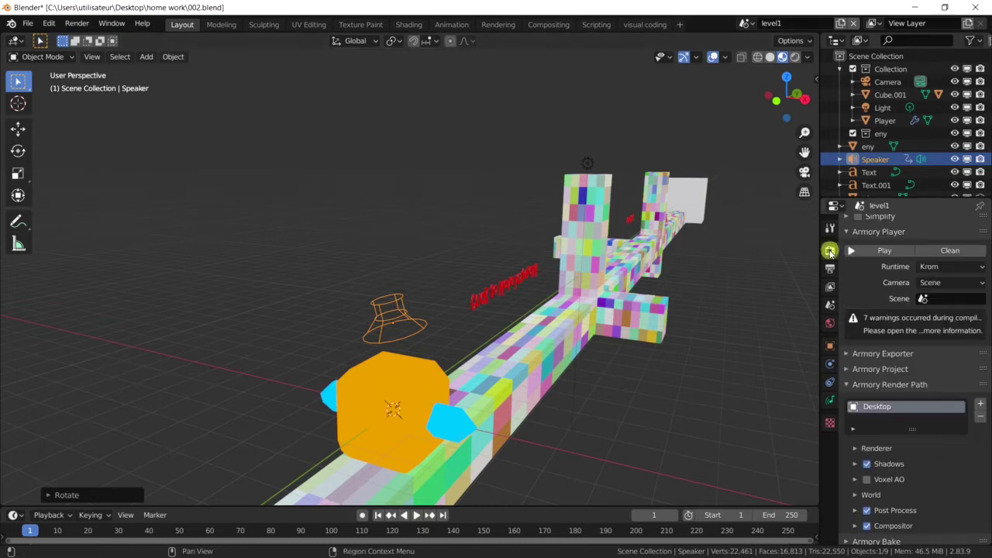
left_click(902, 252)
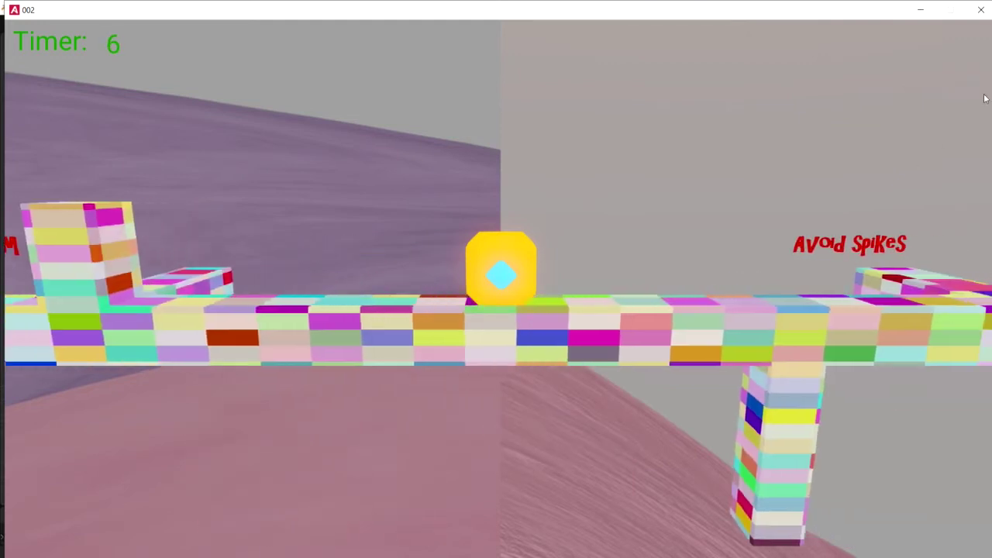
left_click(981, 9)
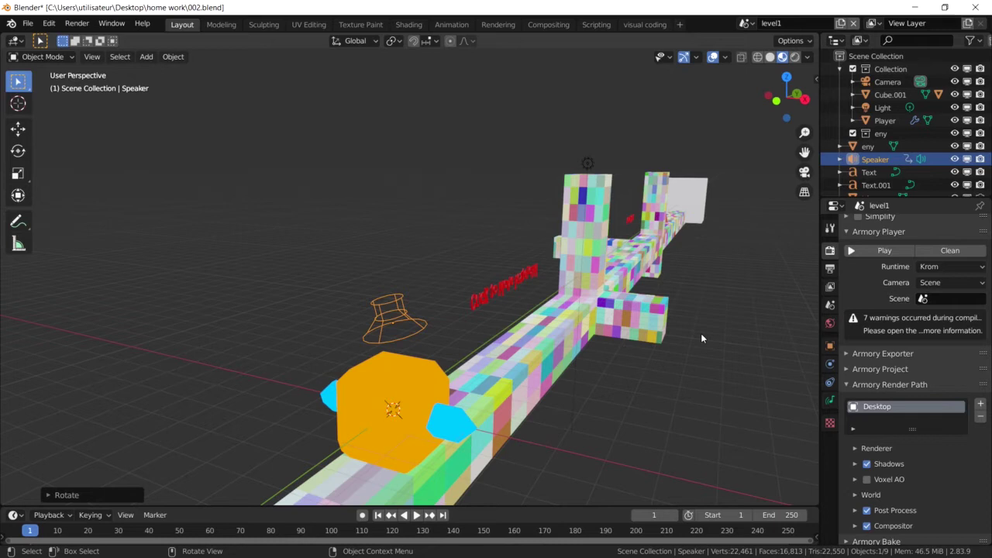
Lower the first speaker's volume to 0.222 and add a second speaker raised above the level.
left_click(830, 400)
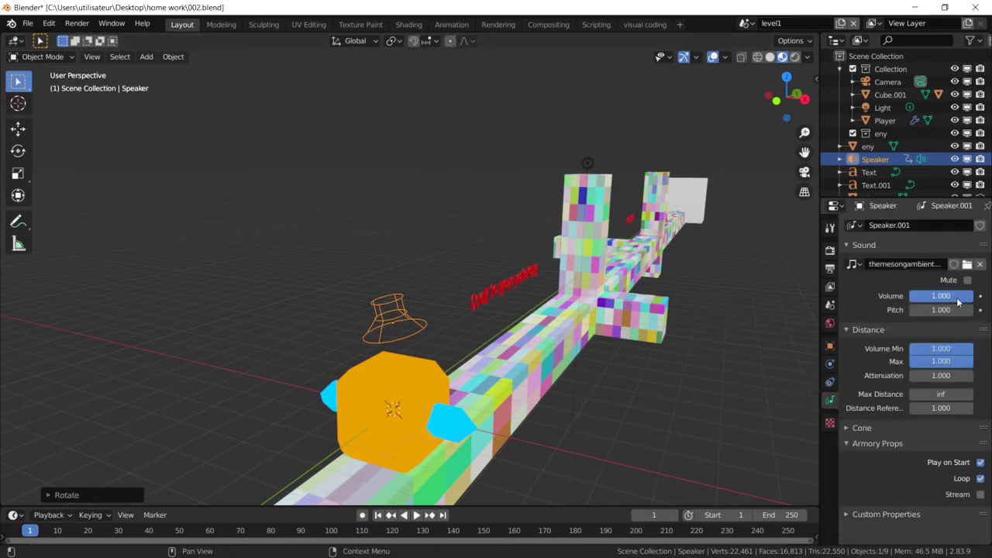
left_click_drag(959, 302, 927, 302)
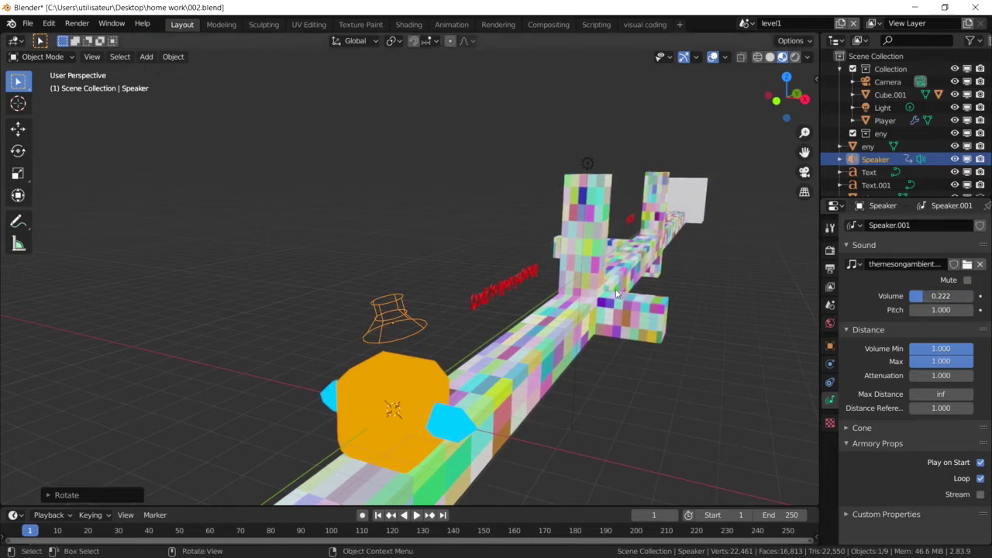
key("shift+a")
left_click(456, 327)
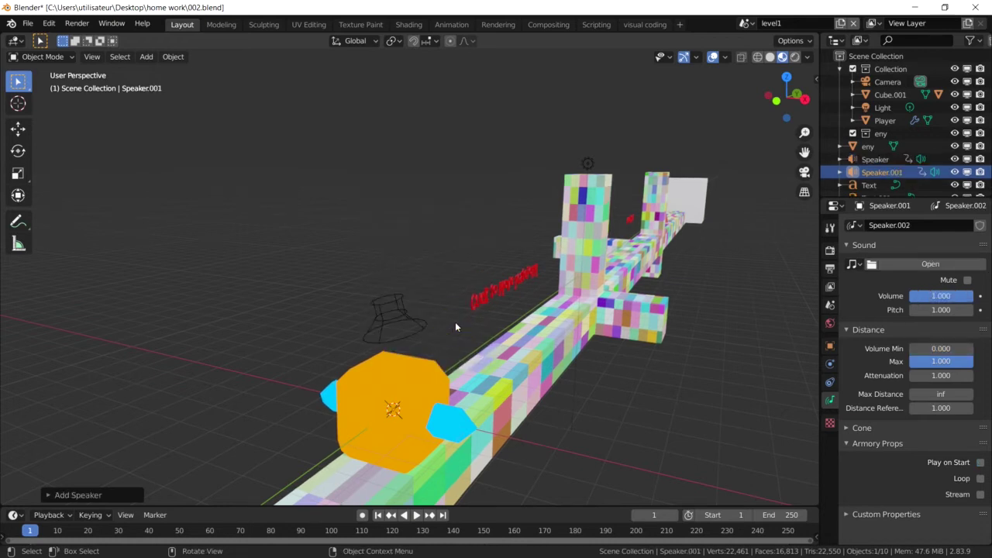
key("g")
key("z")
left_click(503, 212)
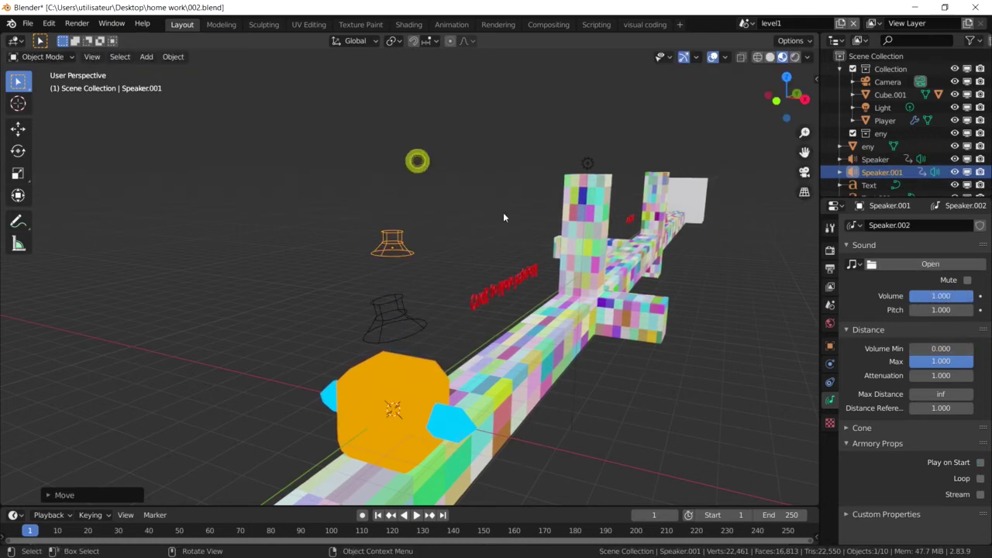
Load jump.wav into the new speaker and raise its minimum volume to 1.
left_click(894, 266)
left_click(593, 221)
left_click(331, 130)
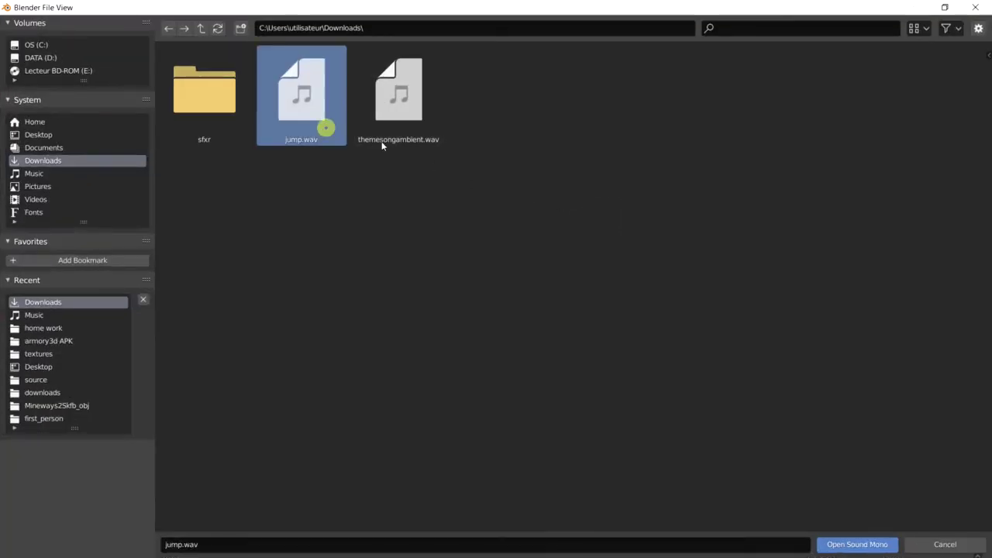
left_click(876, 545)
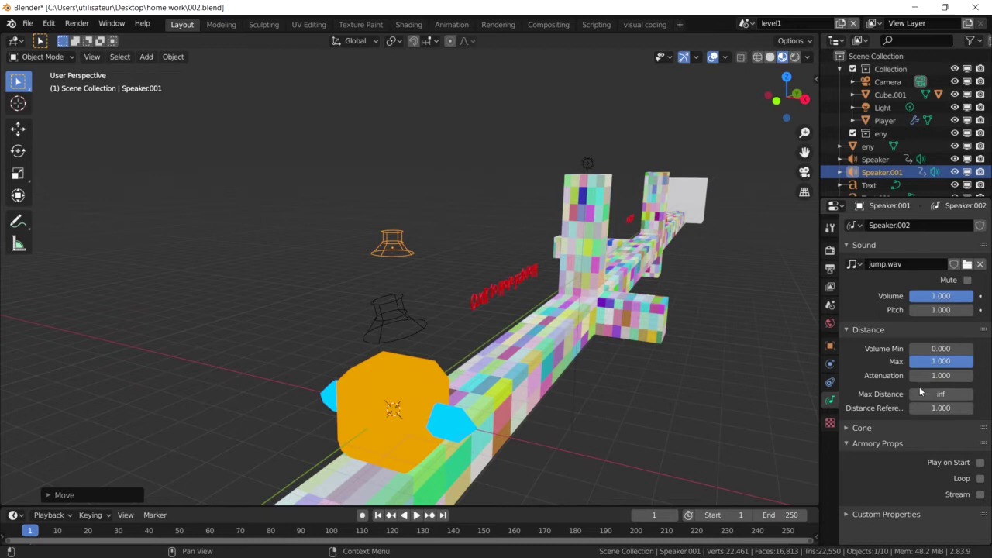
left_click_drag(928, 348, 967, 352)
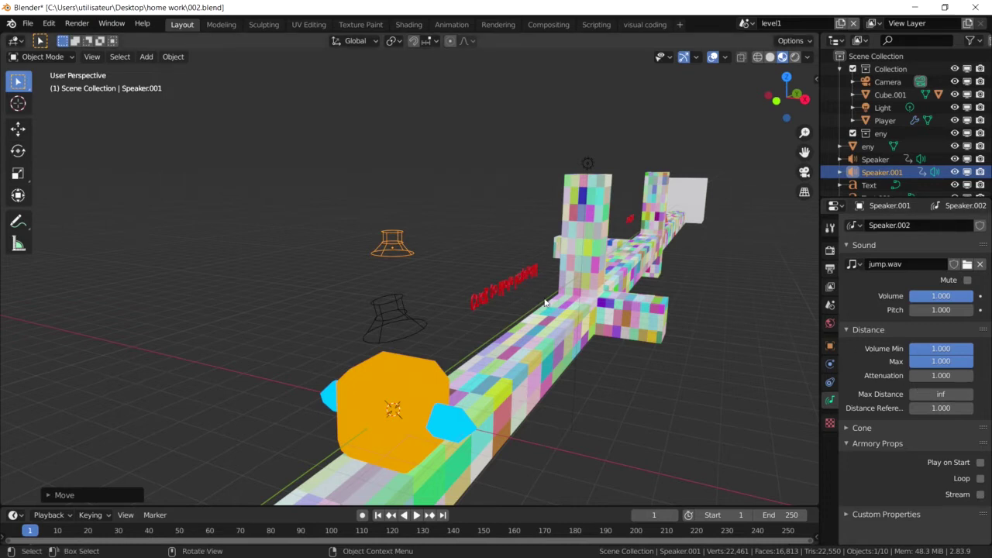
Rename the jump-sound speaker from Speaker.001 to 'fx'.
left_click(829, 345)
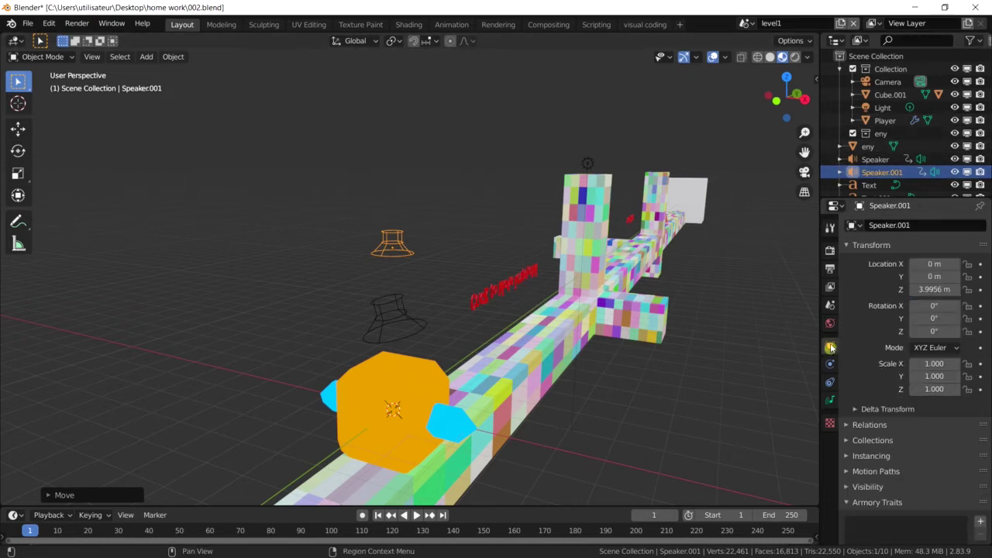
left_click(934, 225)
key("BackSpace")
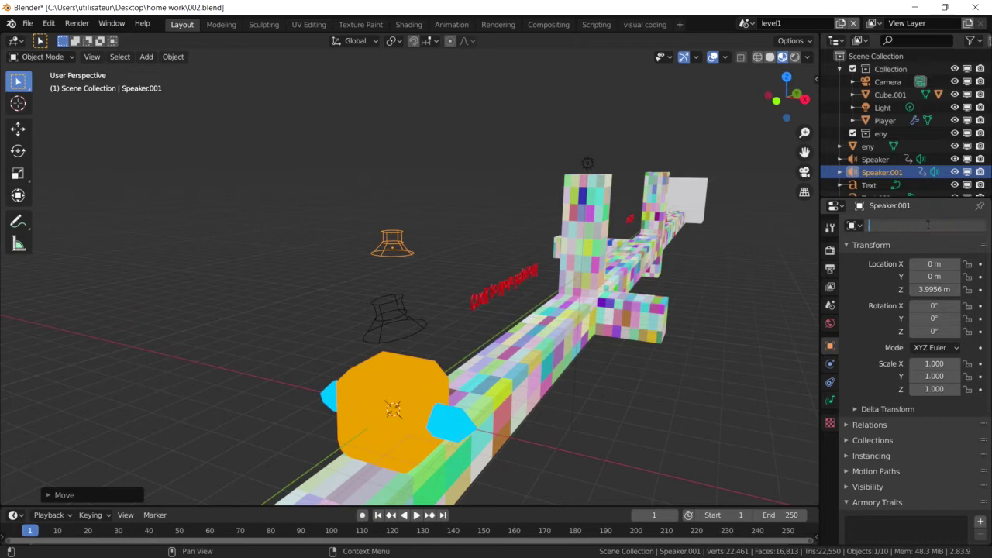
type("fx")
key("Return")
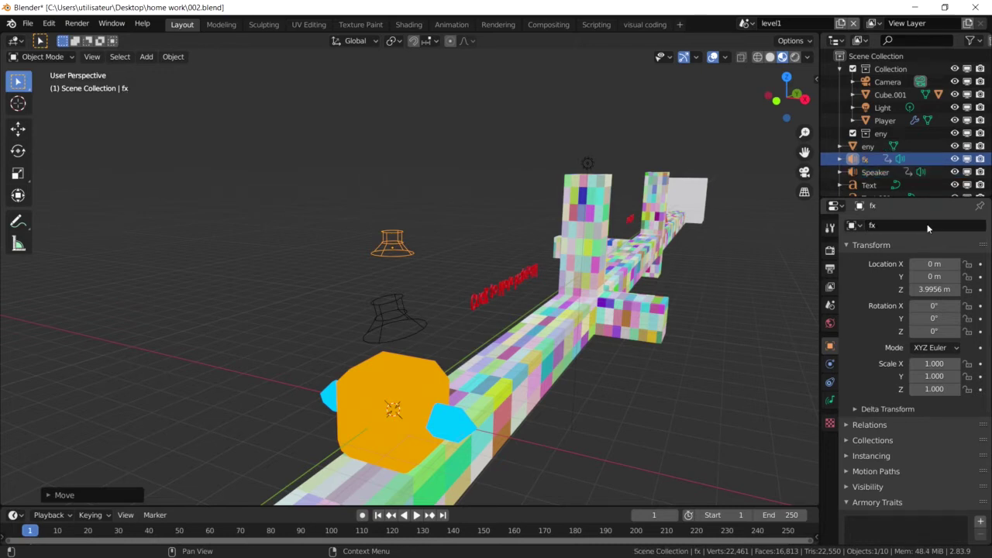
Select the original speaker and rename it from Speaker to 'ambient'.
left_click(408, 306)
left_click(910, 227)
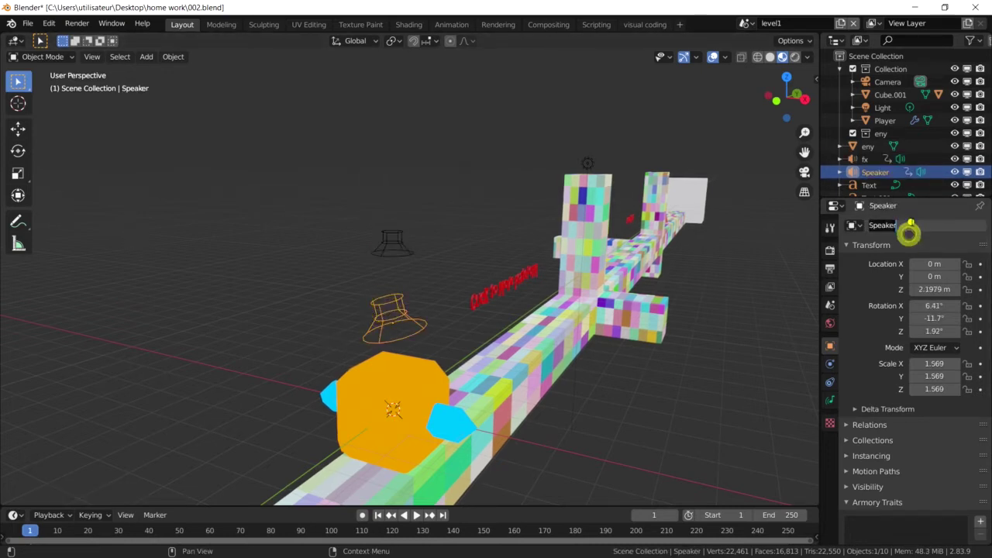
key("BackSpace")
type("ambient")
key("Return")
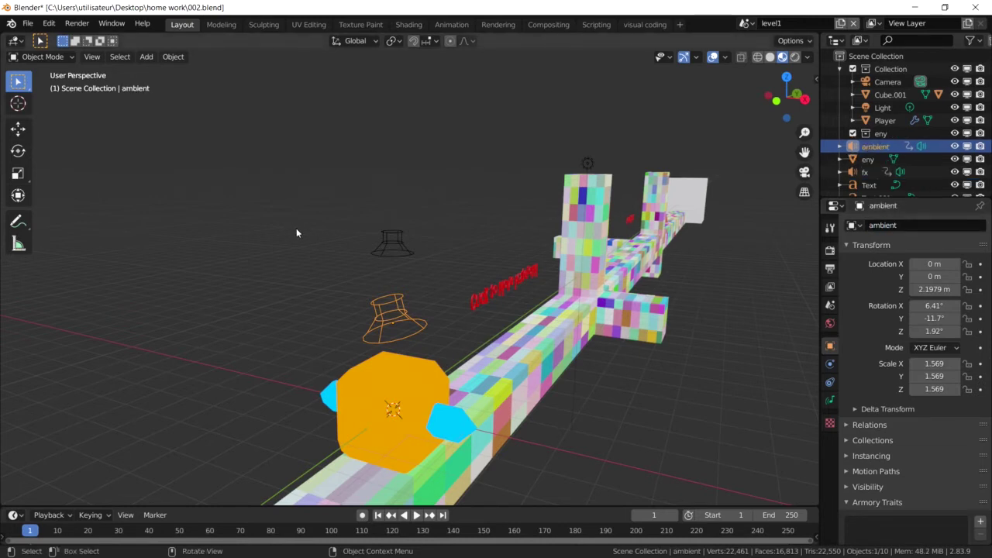
Load the L.1 Platform node tree in the visual coding workspace.
left_click(644, 24)
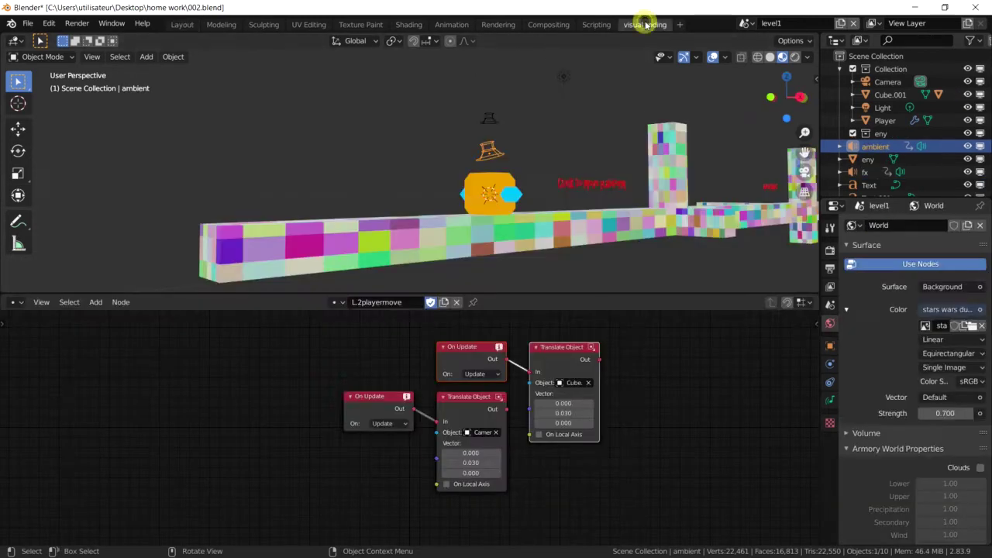
left_click(335, 302)
left_click(373, 333)
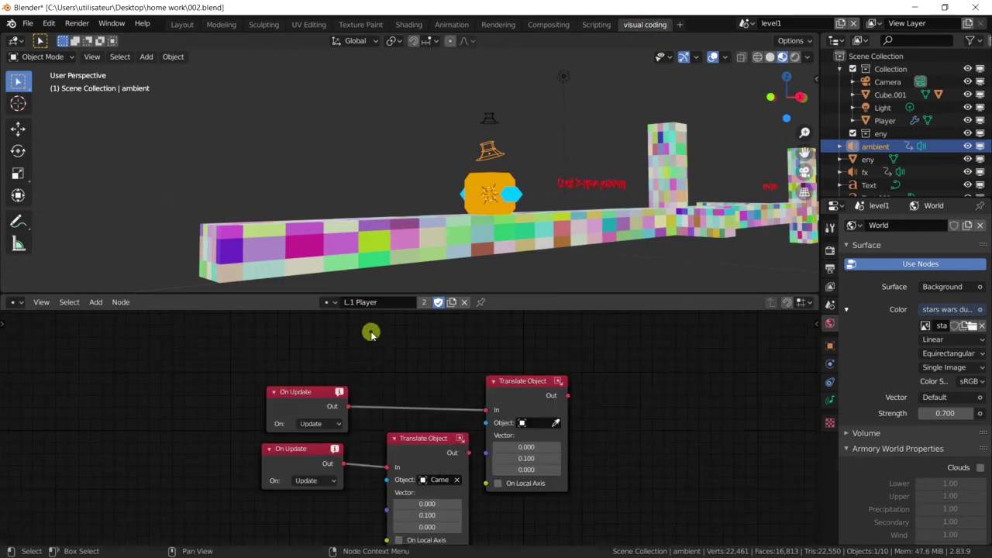
scroll(393, 377, "up", 2)
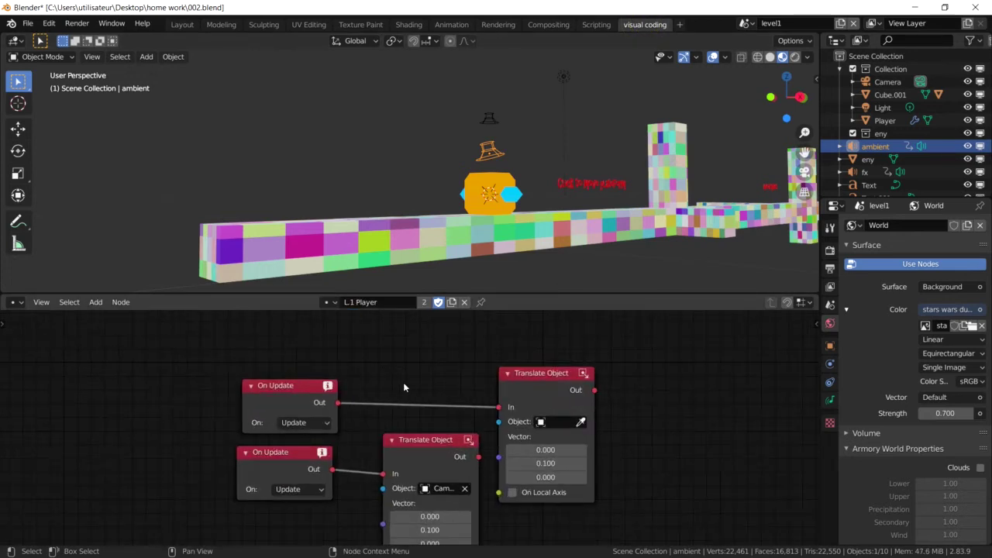
left_click(331, 303)
left_click(351, 324)
Rearrange the controls frame, moving Rotate Object closer to Touch: released.
middle_click_drag(331, 346, 786, 430)
scroll(597, 414, "down", 3)
scroll(543, 403, "up", 2)
left_click_drag(264, 369, 156, 375)
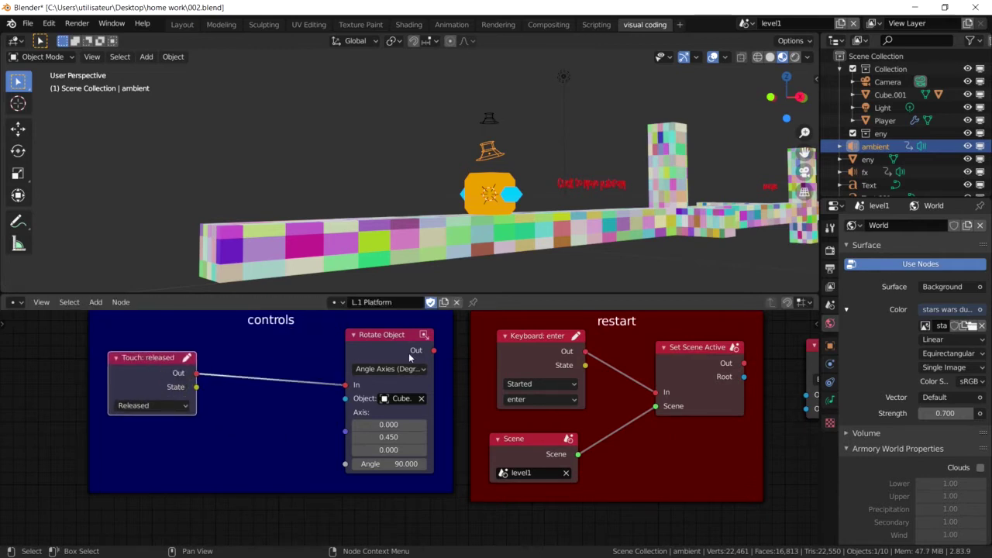
left_click_drag(414, 357, 297, 370)
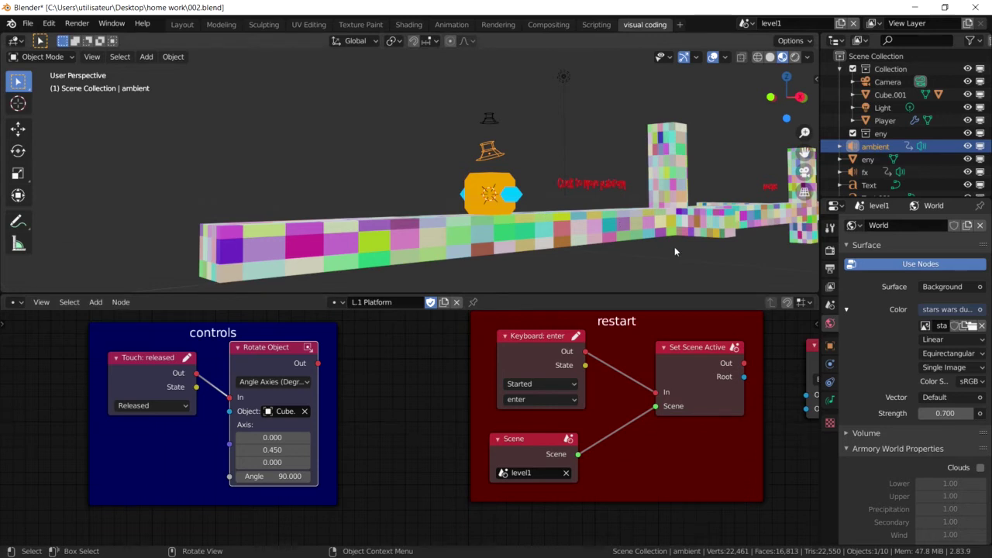
middle_click_drag(682, 410, 764, 425)
Add a Sound > Play Speaker node after Rotate Object and wire it into the chain.
key("shift+a")
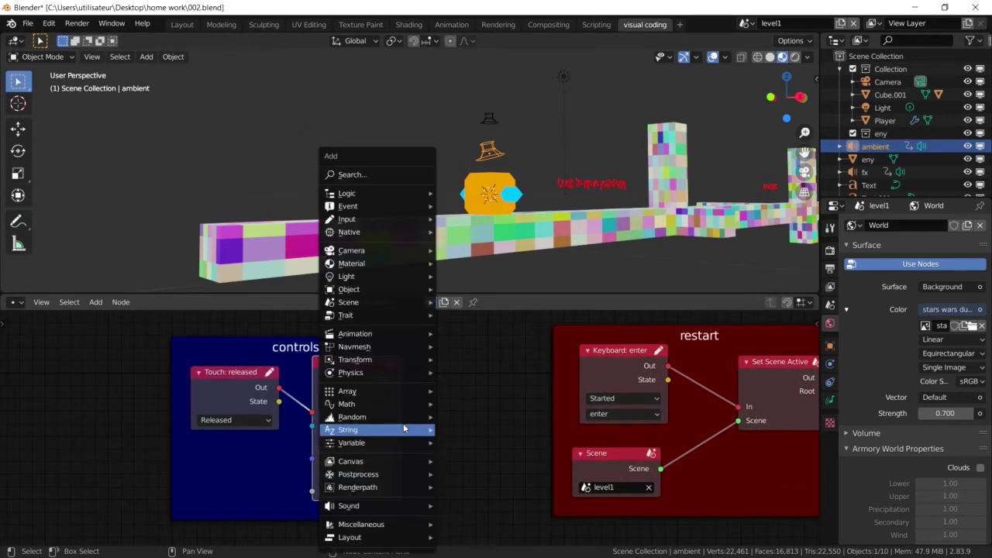
mouse_move(403, 429)
mouse_move(391, 508)
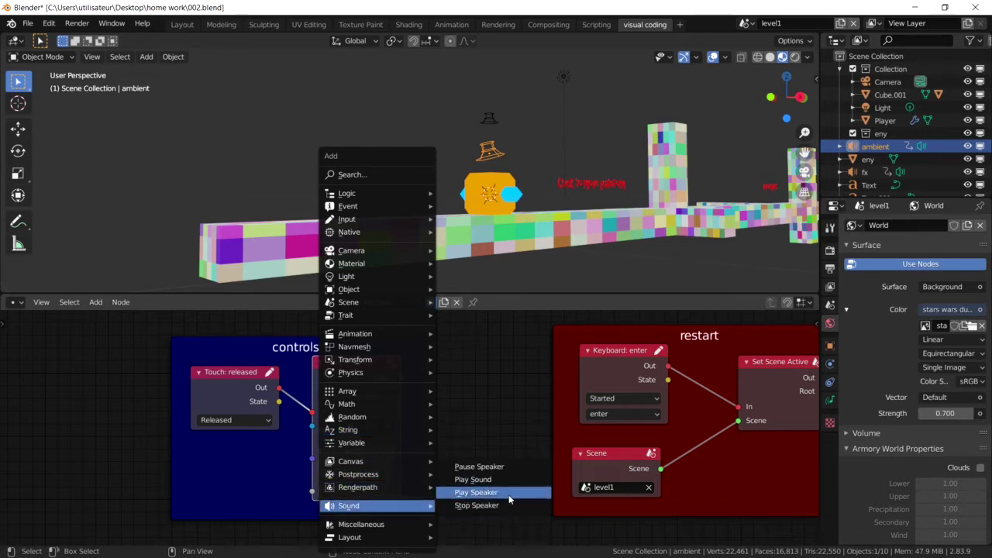
left_click(473, 493)
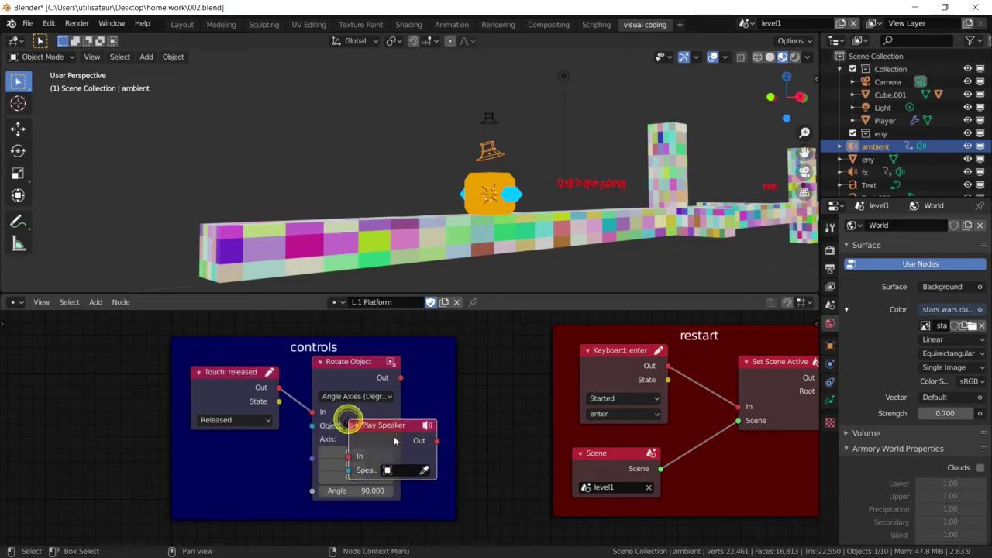
left_click(403, 388)
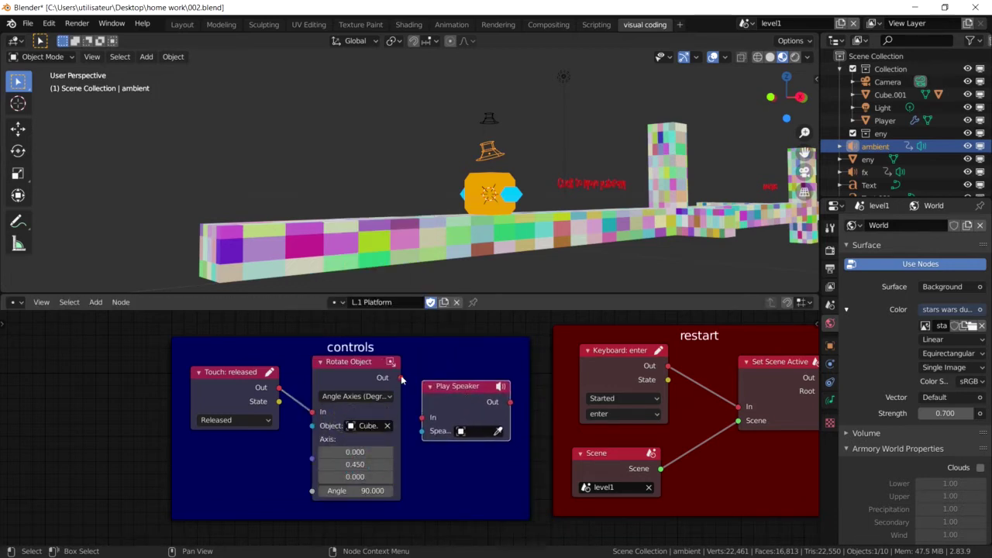
left_click_drag(402, 379, 421, 418)
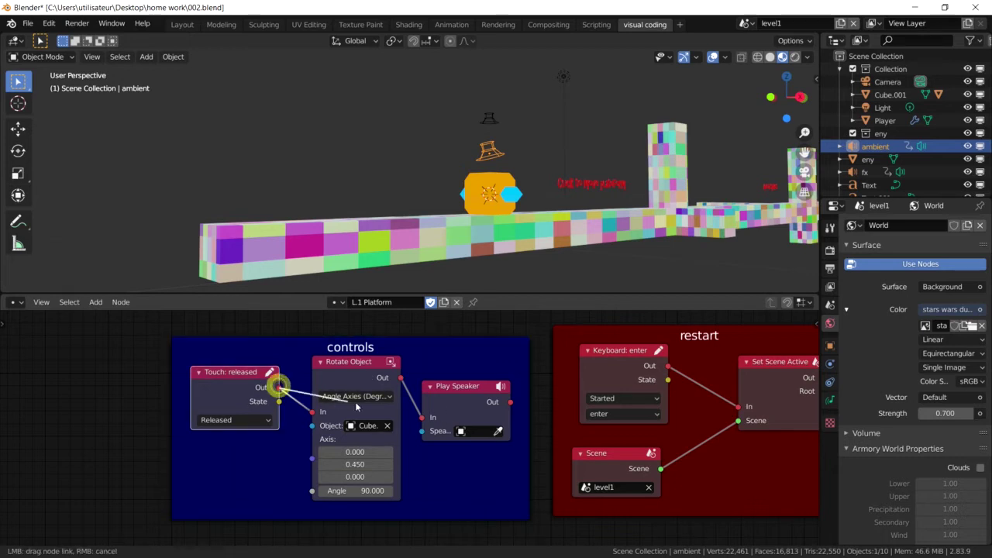
left_click_drag(356, 406, 288, 393)
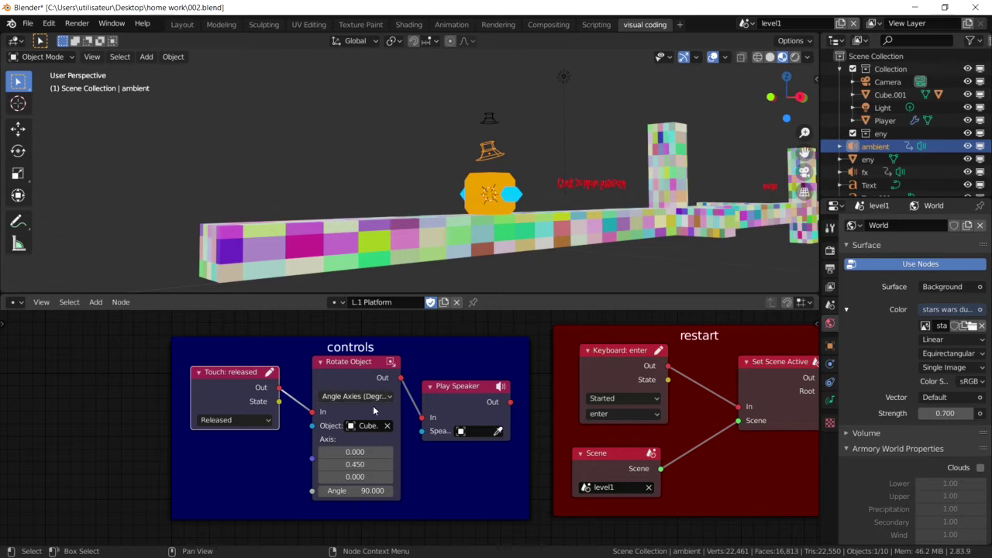
Set the Play Speaker node's Speaker to fx with the eyedropper.
left_click(460, 431)
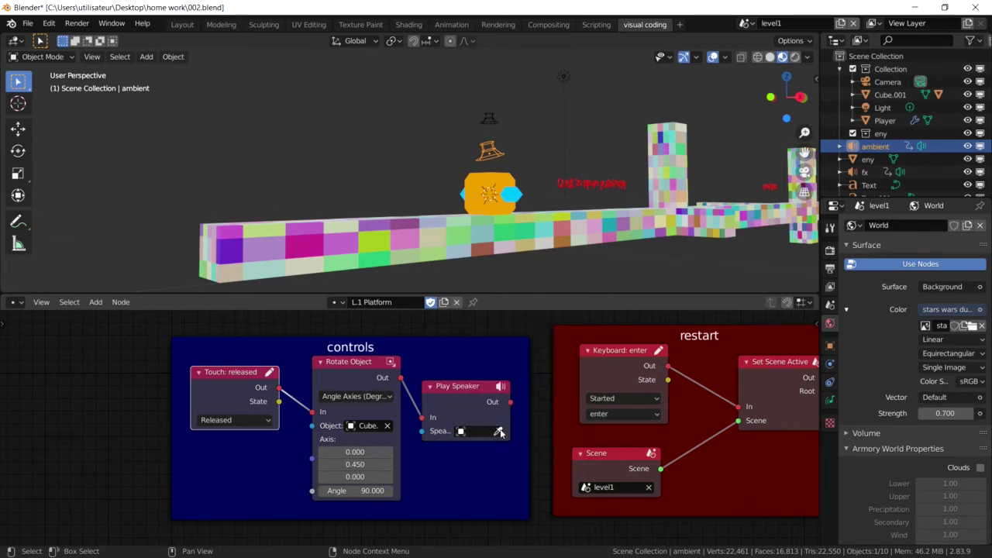
left_click(497, 431)
left_click(490, 118)
Select the fx speaker and expand its Distance, Cone and Armory Props settings.
left_click(495, 120)
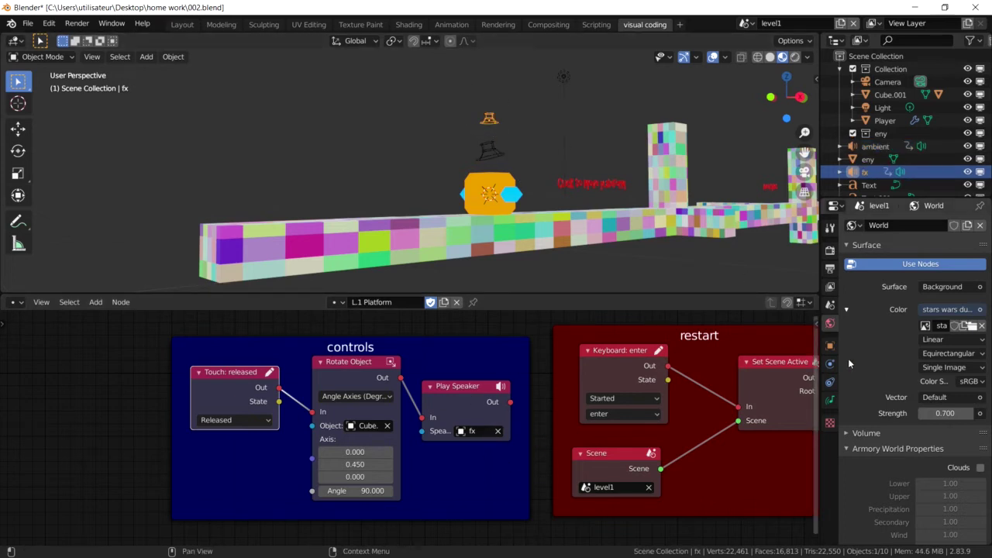
left_click(830, 400)
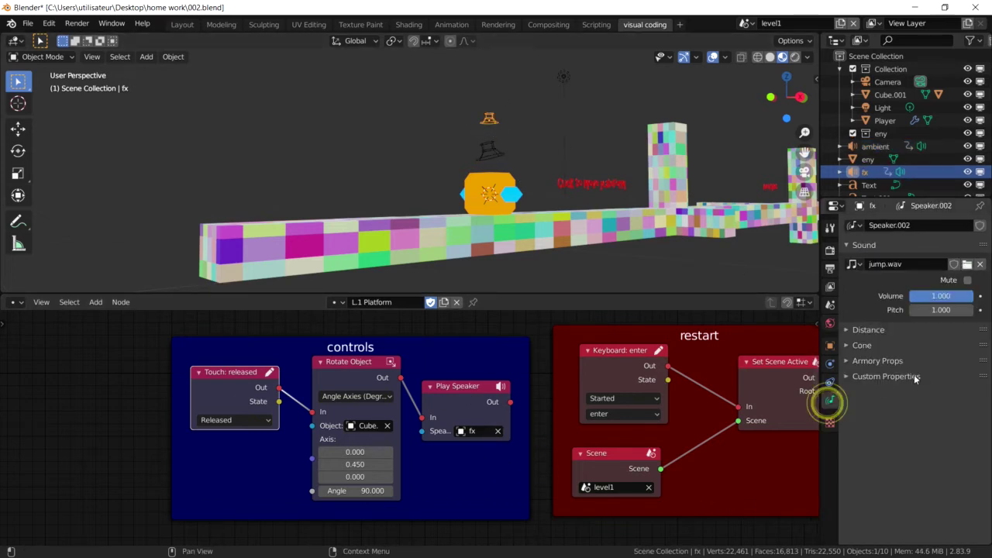
left_click(873, 329)
left_click(856, 427)
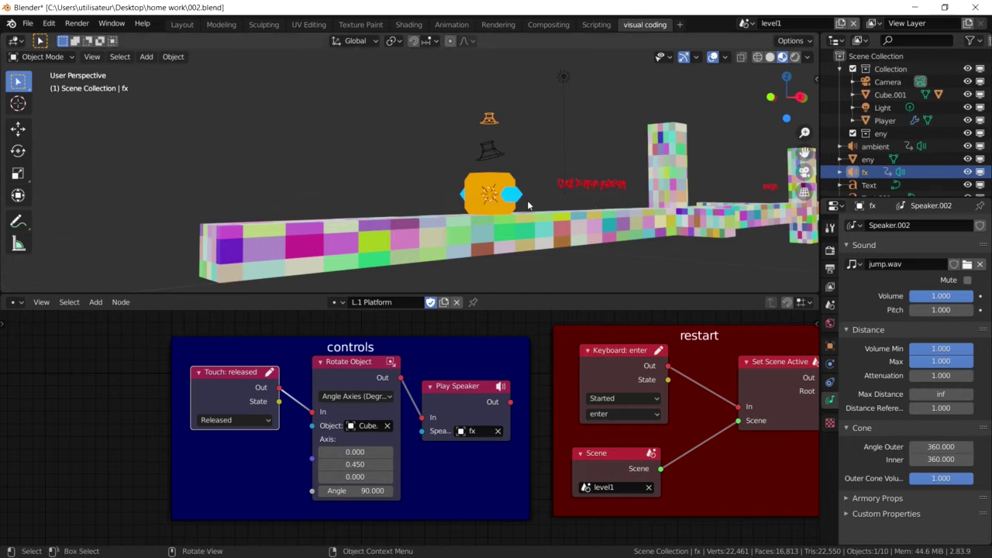
left_click(869, 499)
Review the Armory settings, then switch to the Render properties with Armory Player.
scroll(869, 501, "down", 1)
scroll(869, 501, "down", 1)
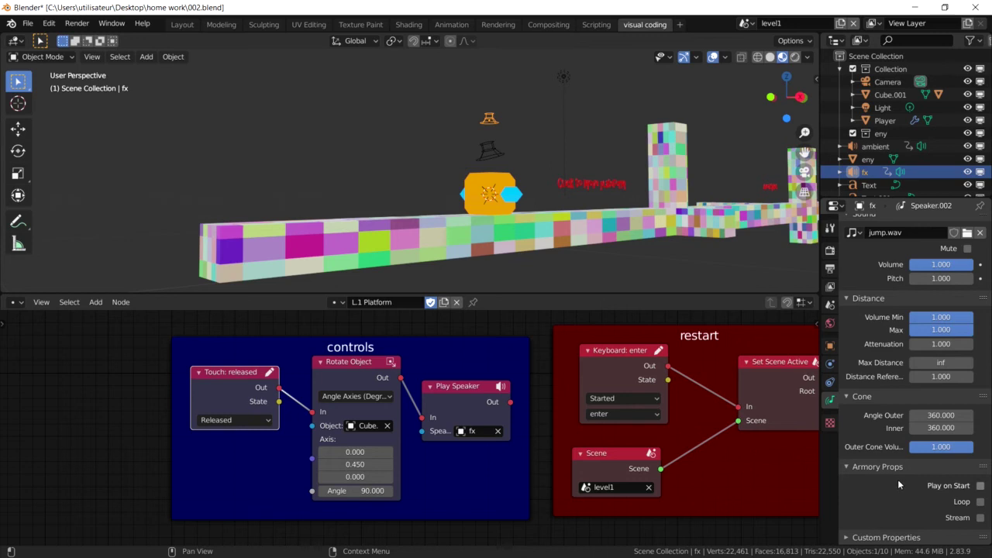
left_click(869, 535)
scroll(870, 533, "down", 1)
scroll(880, 449, "up", 4)
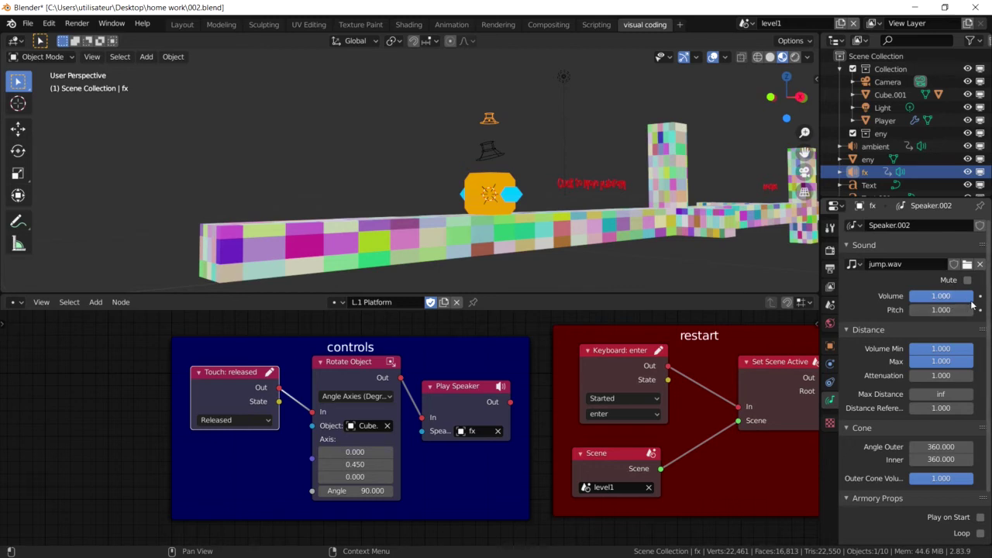
left_click(829, 250)
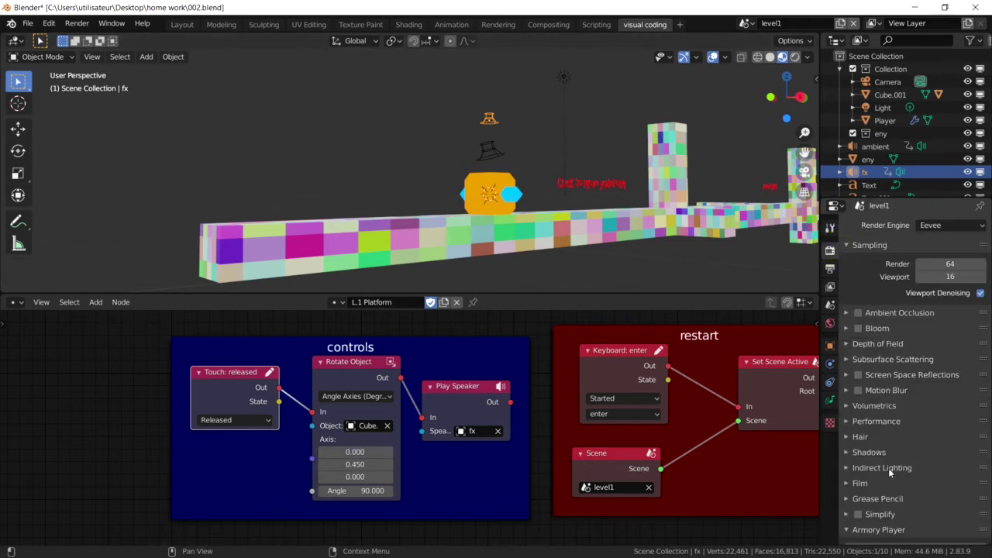
Play the game from Armory Player, move the platform twice, then quit with Esc.
scroll(900, 496, "down", 4)
left_click(880, 424)
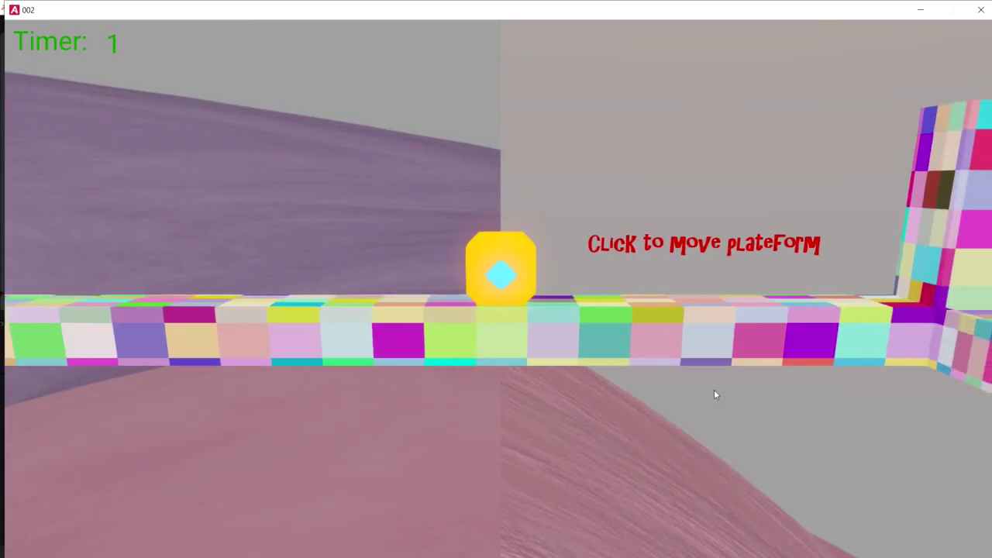
left_click(714, 390)
left_click(714, 394)
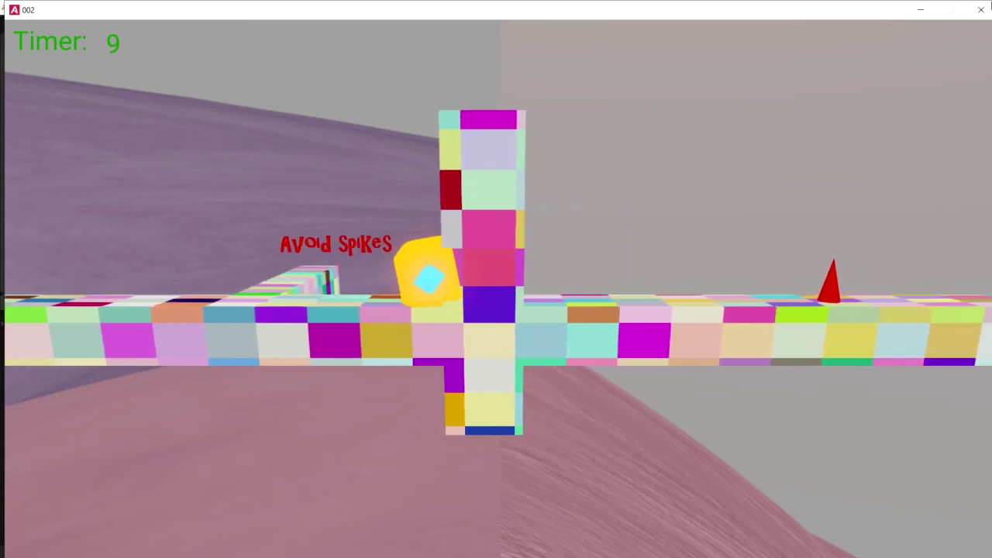
key("Escape")
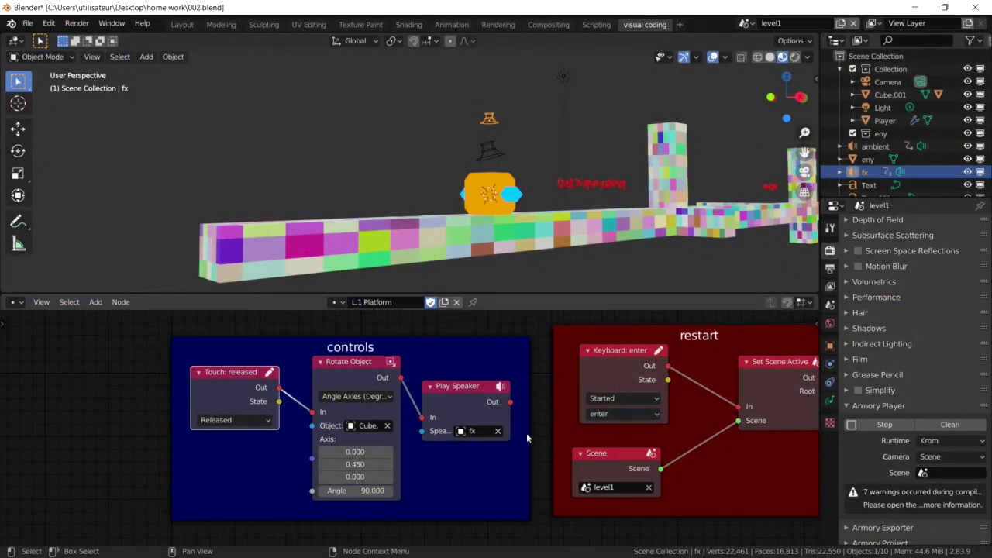
Open File Explorer to the Téléchargements folder and locate jump.wav.
middle_click_drag(526, 432, 402, 462)
scroll(403, 461, "down", 3)
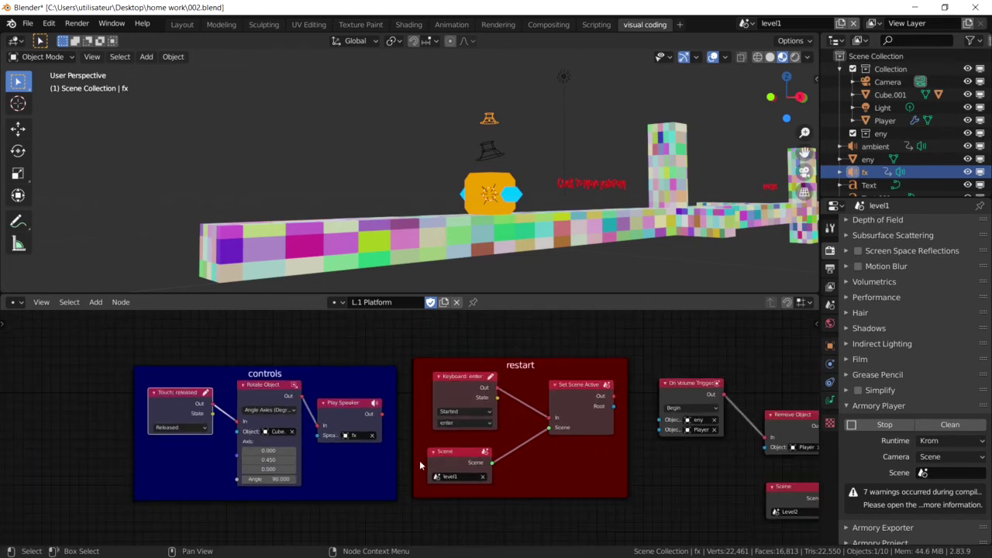
key("super")
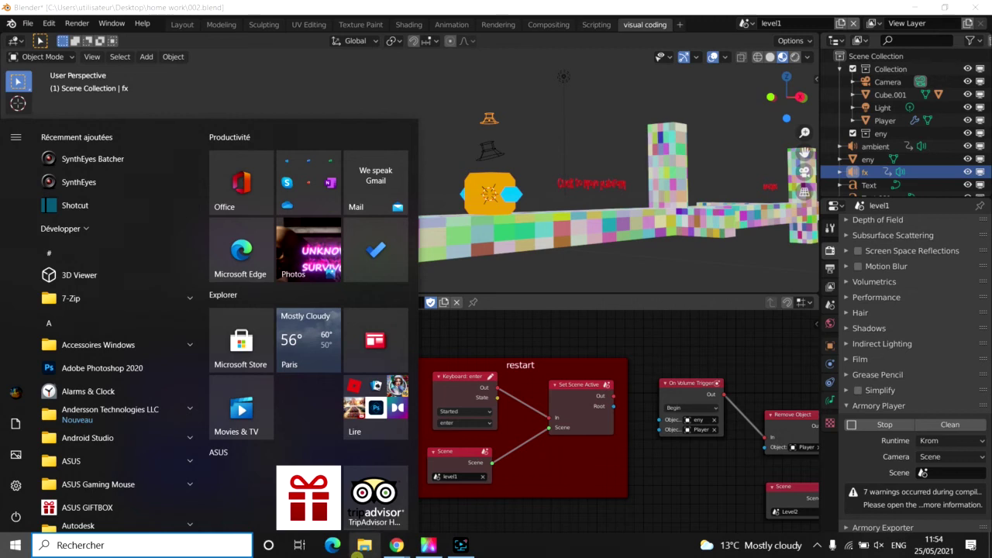
key("super+e")
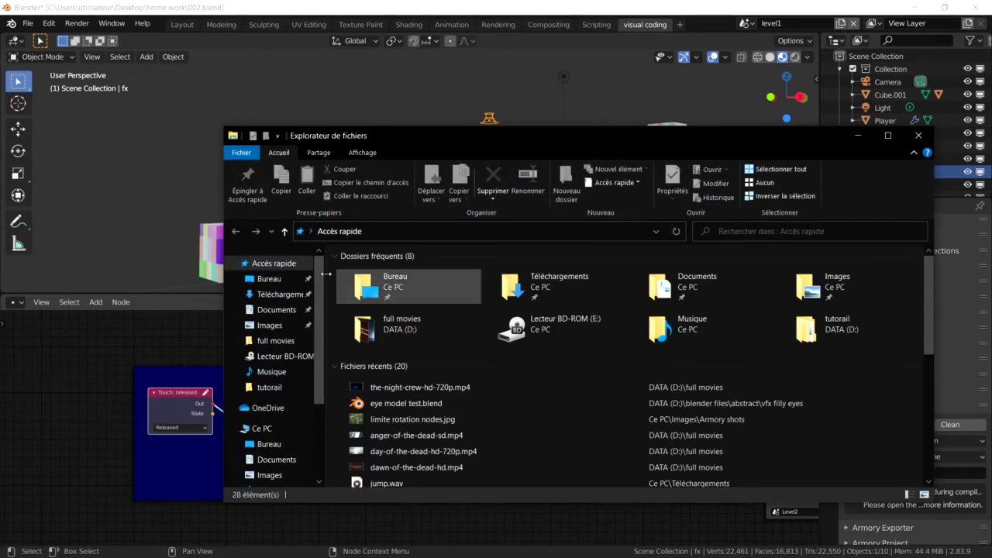
left_click(271, 294)
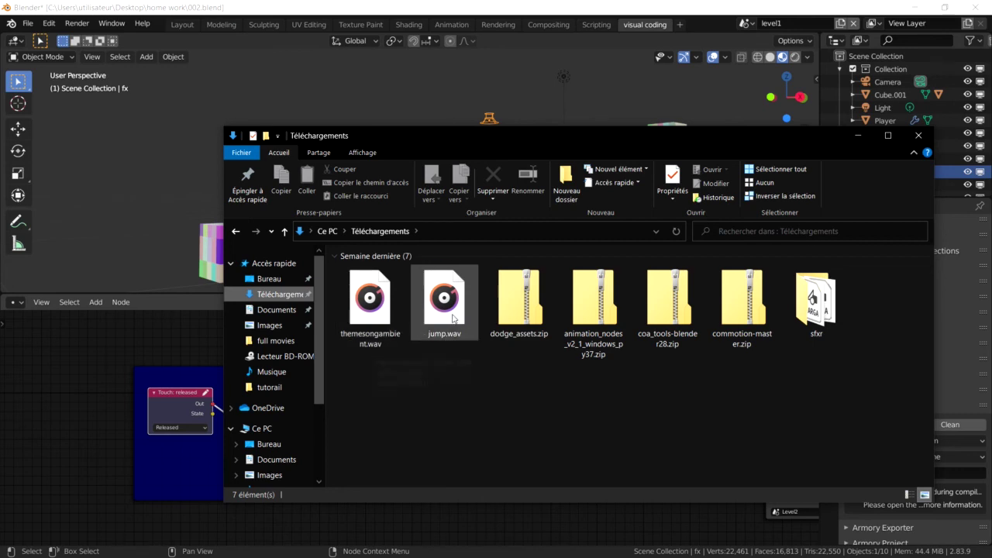
mouse_move(454, 317)
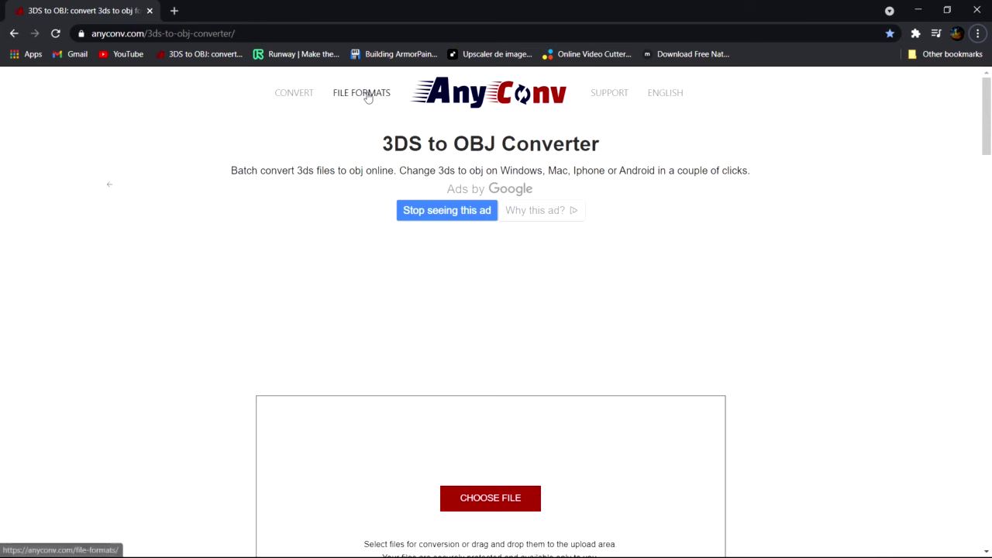
On AnyConv's MP3 converter page, queue u-said-it-v13-1167.mp3 with WAV as the output format.
mouse_move(300, 95)
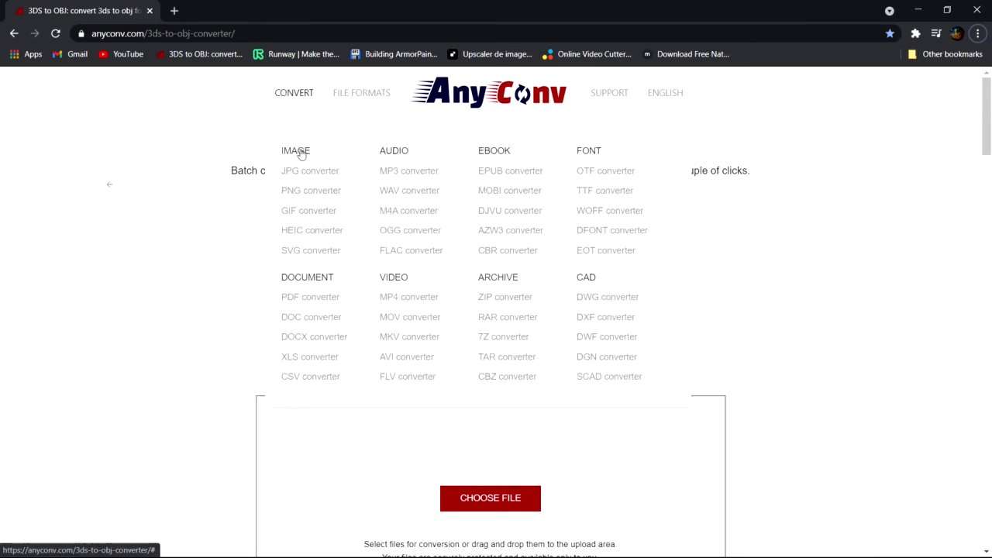
left_click(408, 170)
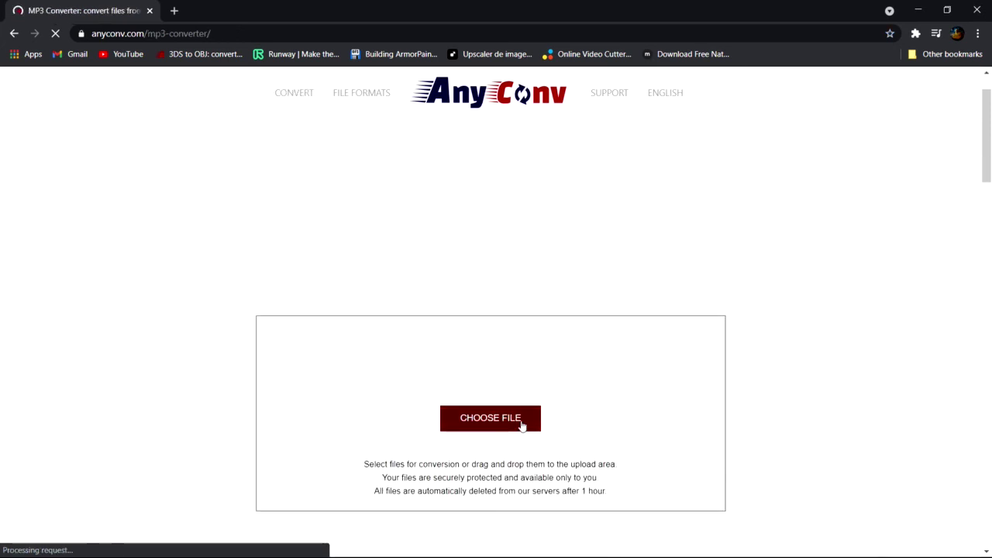
left_click(613, 350)
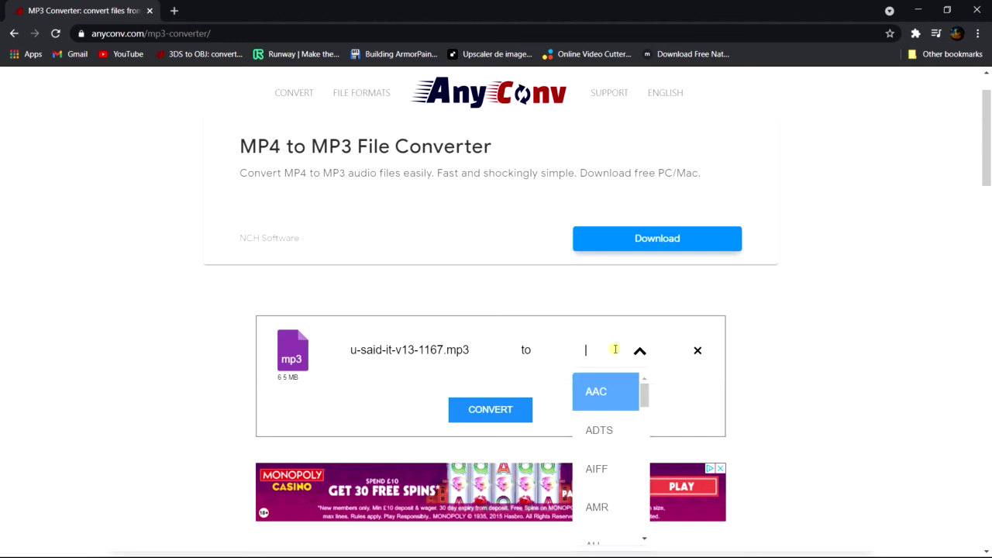
scroll(608, 465, "down", 5)
scroll(604, 488, "down", 5)
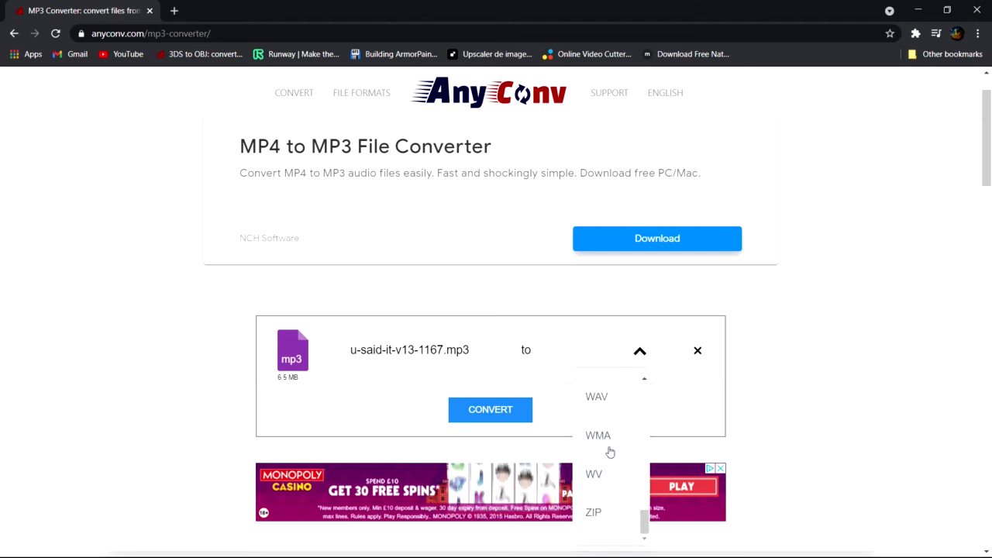
left_click(603, 400)
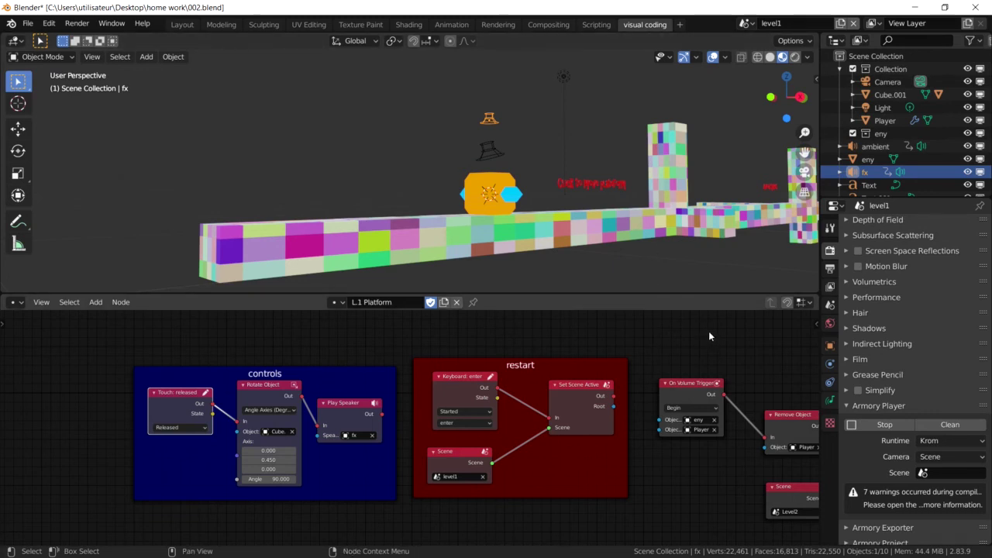
scroll(708, 335, "down", 2)
middle_click_drag(731, 334, 664, 363)
scroll(678, 353, "up", 1)
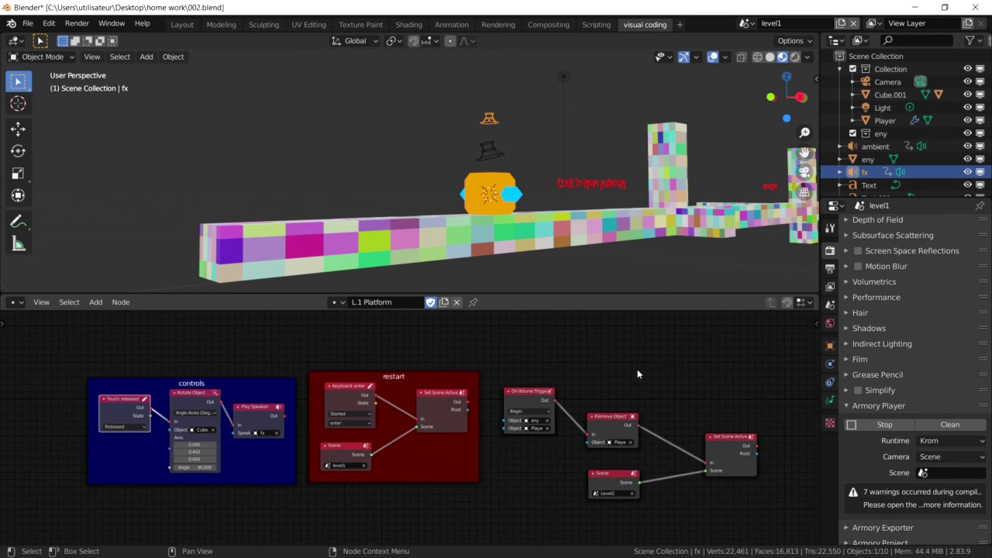
scroll(637, 369, "up", 1)
mouse_move(609, 360)
middle_mouse_down()
mouse_move(682, 365)
mouse_move(621, 359)
middle_mouse_up()
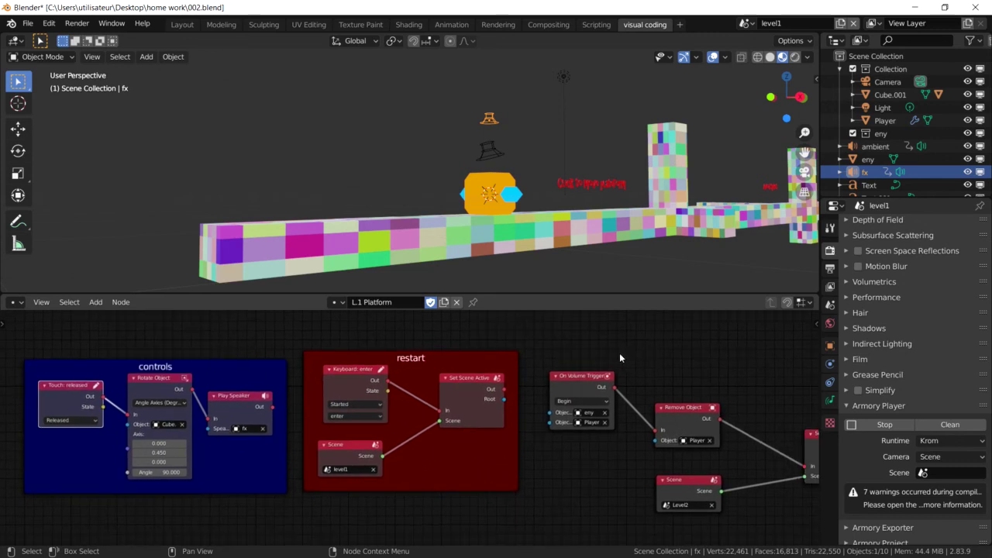